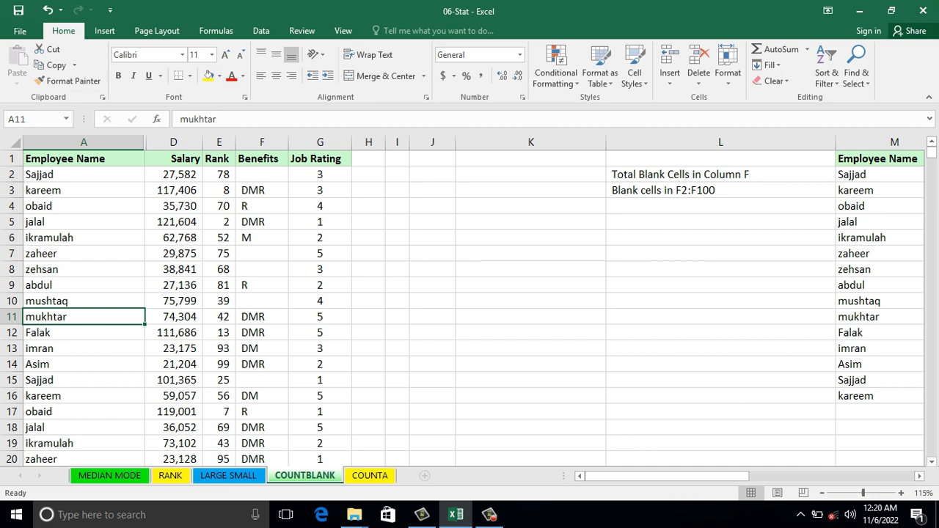
Step: Examine the Benefits column for empty and filled cells
click(262, 175)
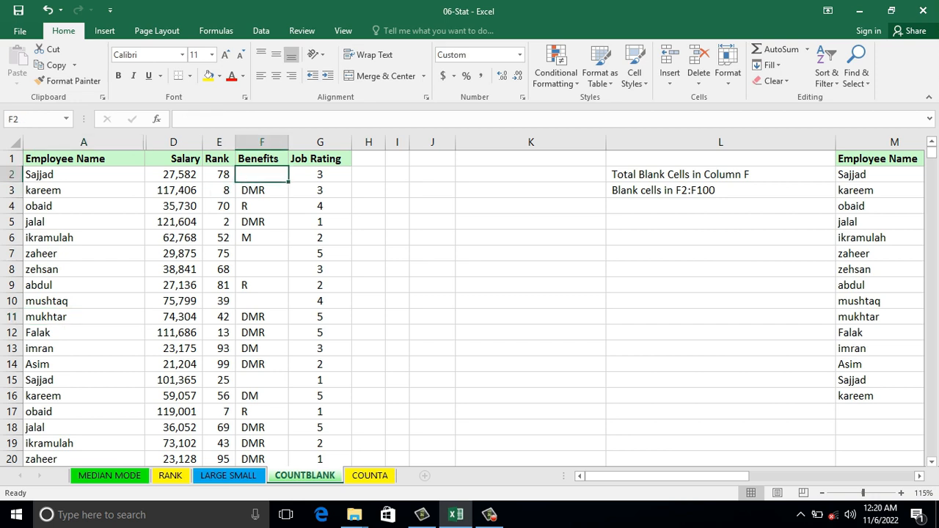
click(262, 254)
click(262, 270)
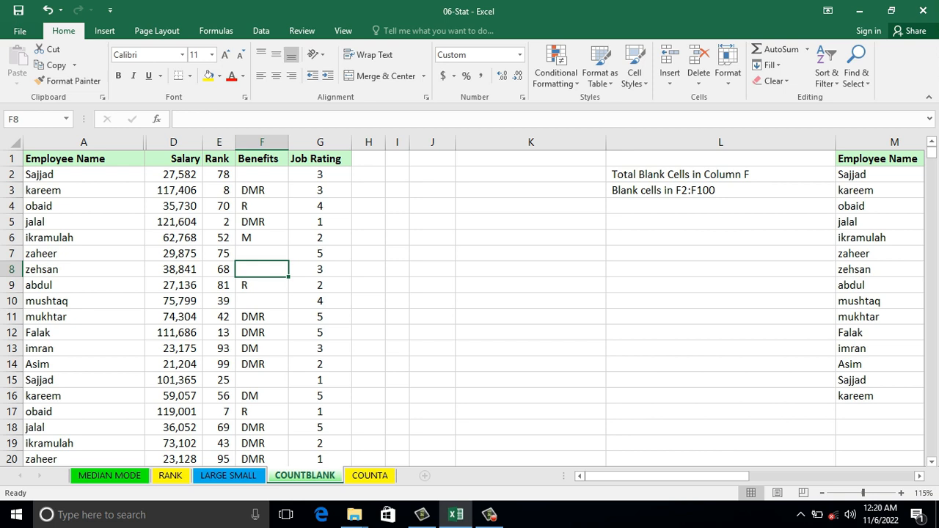
click(262, 142)
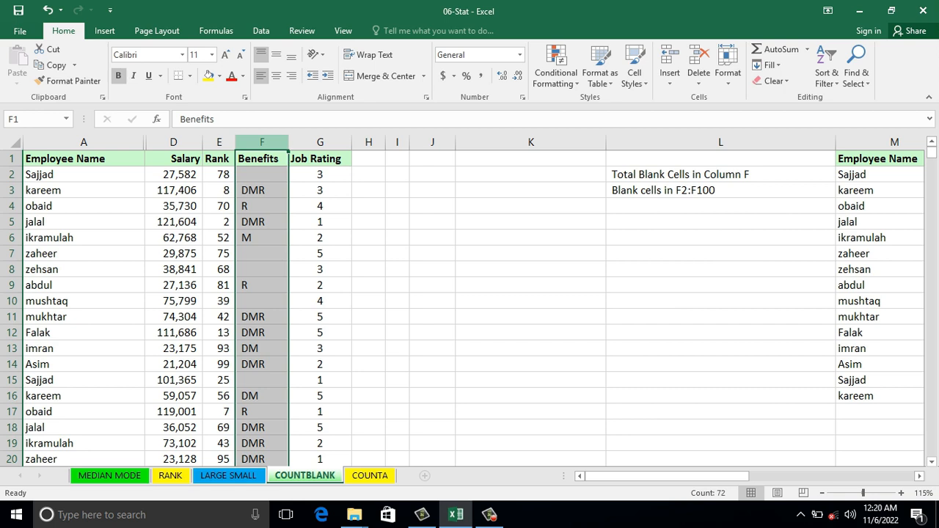
click(262, 191)
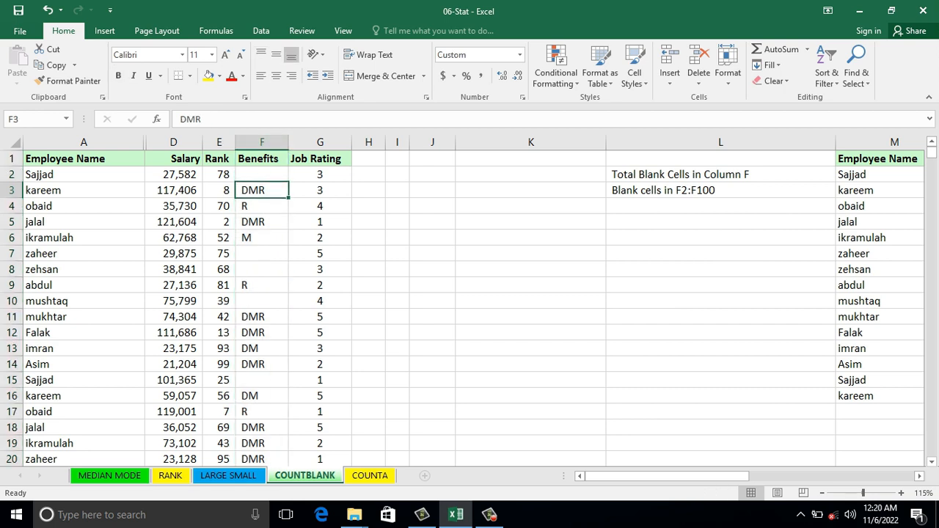
key(Down)
key(Down)
key(Down)
key(Down)
key(Down)
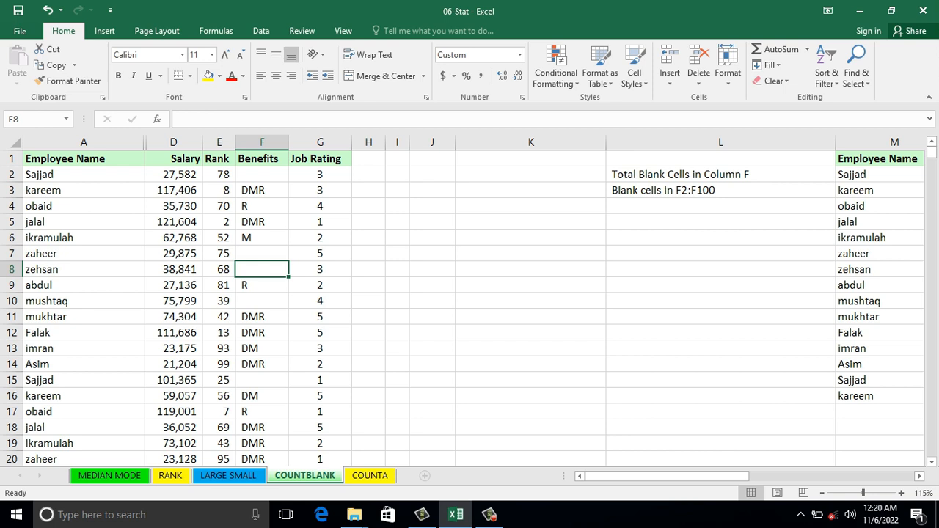
Step: Enter a COUNTBLANK formula in K2 that counts the blank cells in the whole of column F
click(530, 174)
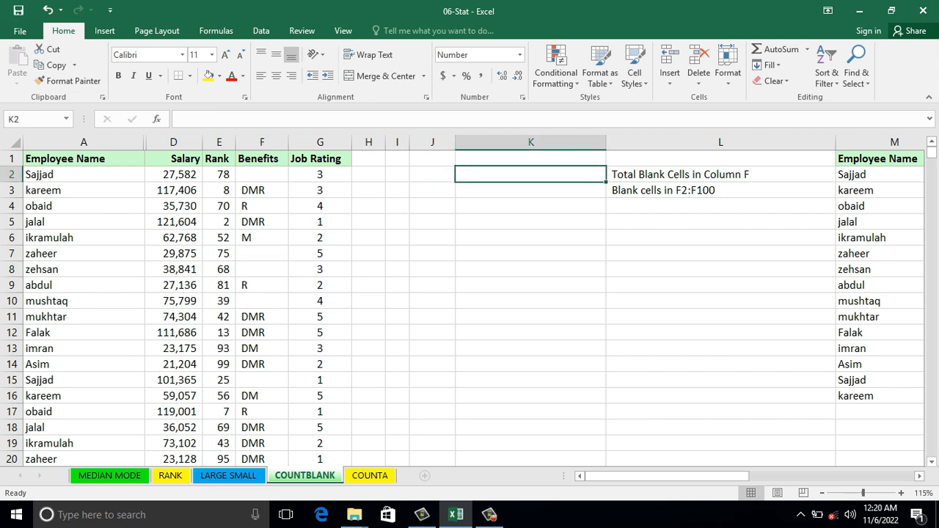
text(=)
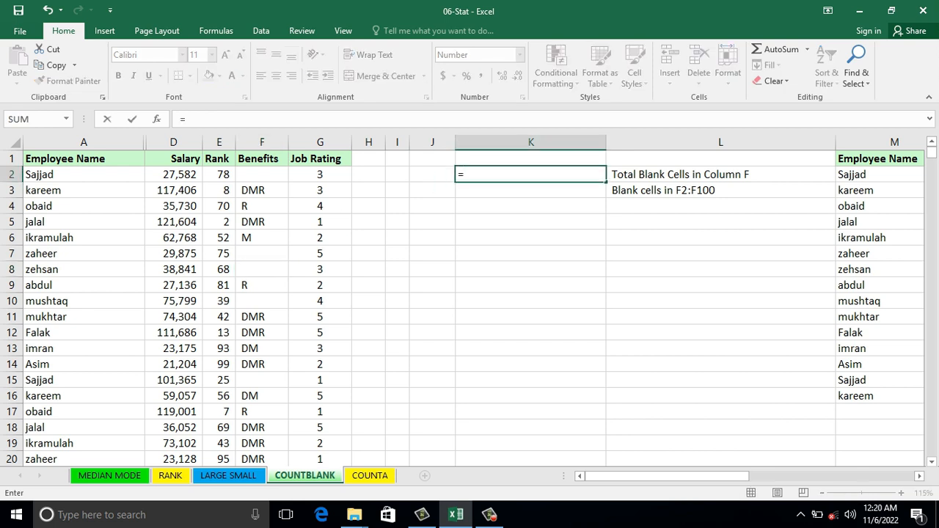
text(countblank)
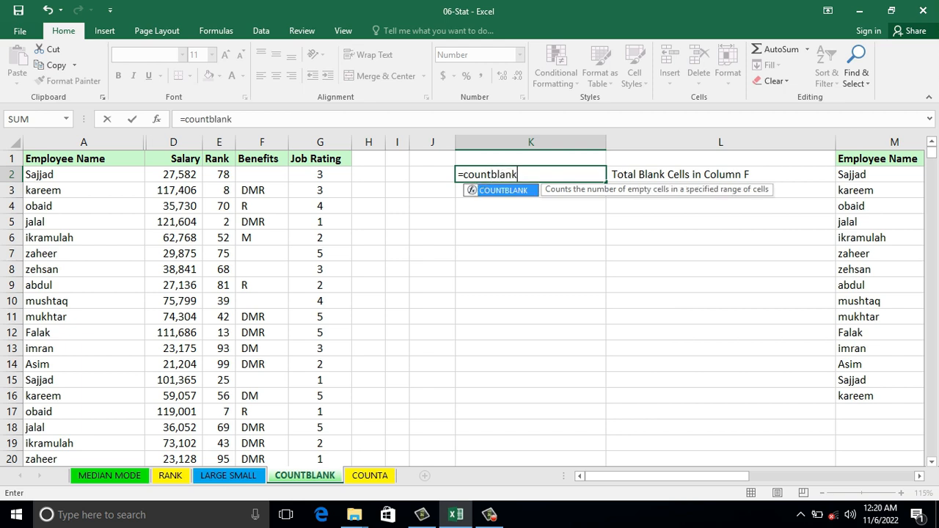
text(()
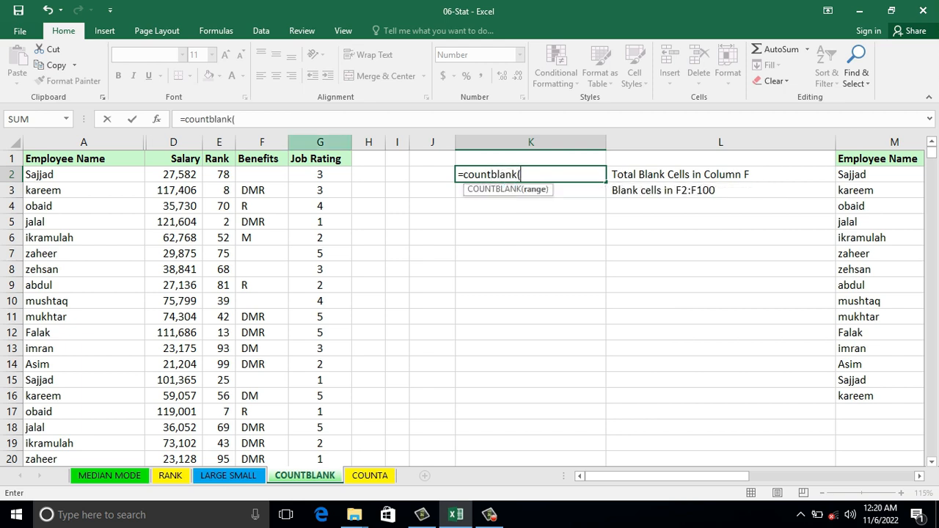
click(262, 142)
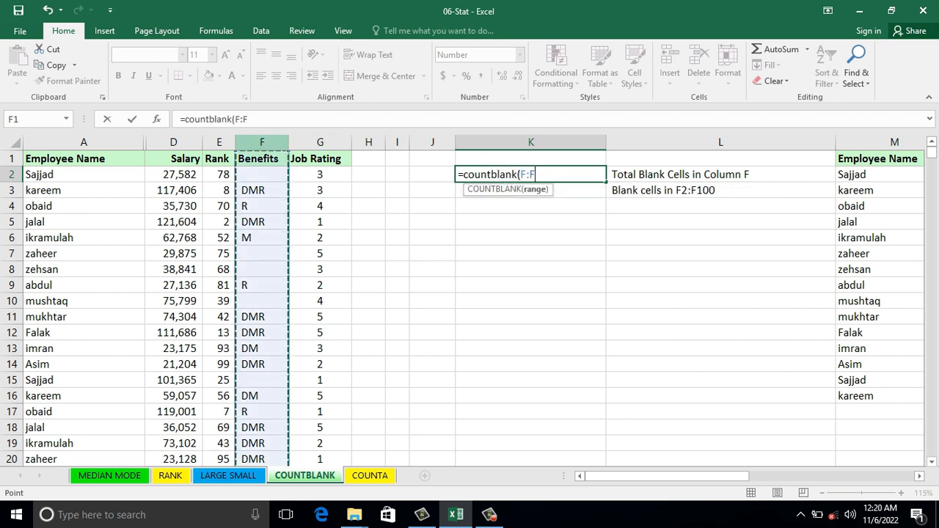
key(Return)
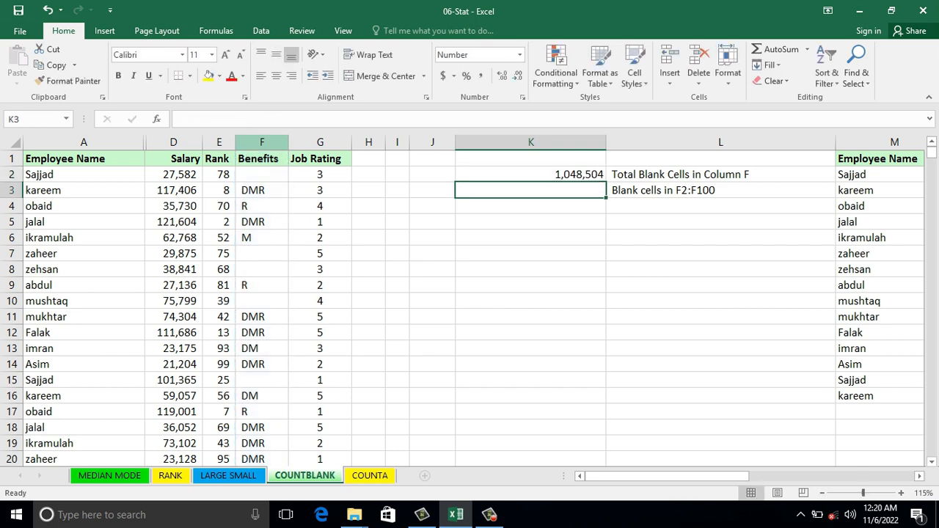
Step: Review the COUNTBLANK formula in K2 against the cells of the Benefits column
key(Right)
key(Up)
key(Left)
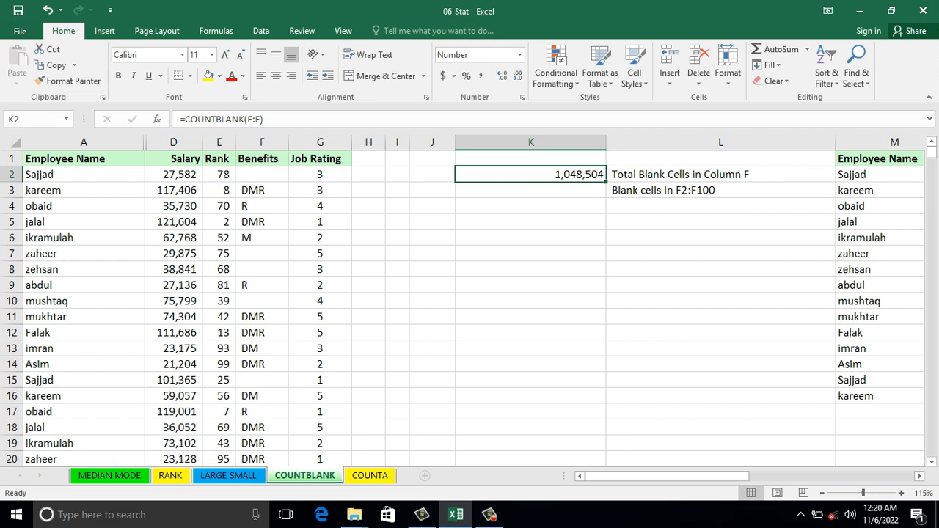
click(262, 175)
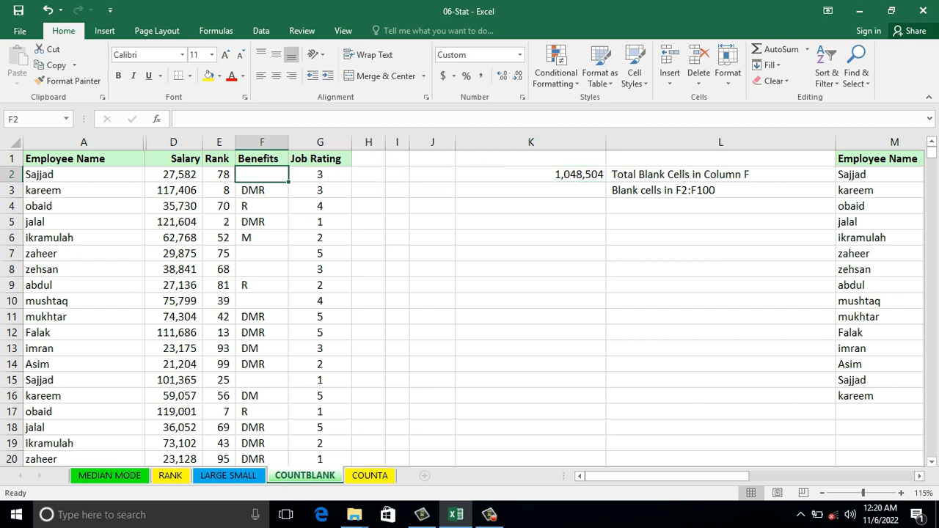
click(262, 238)
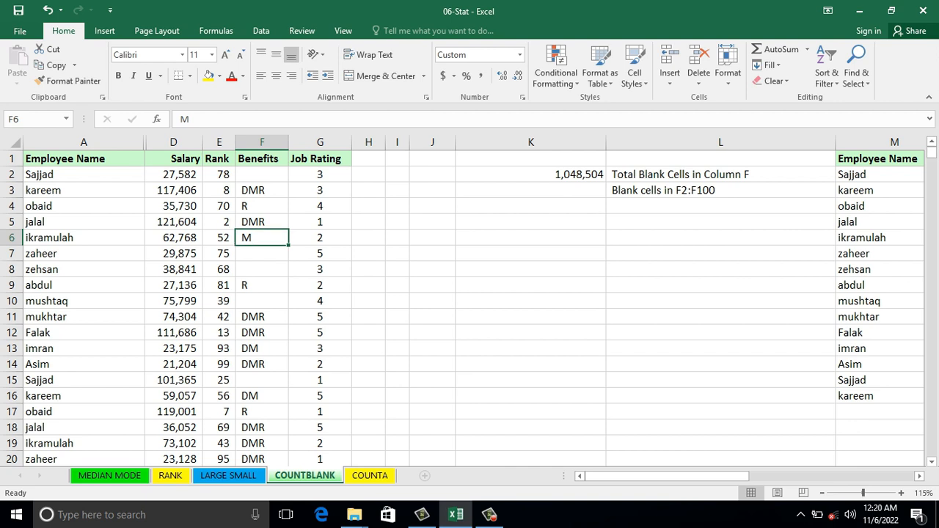
click(530, 175)
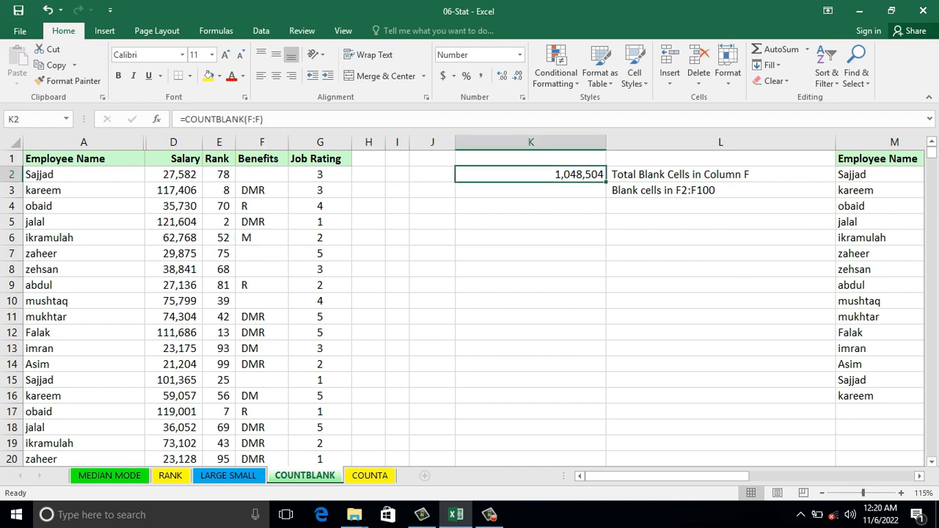
click(262, 143)
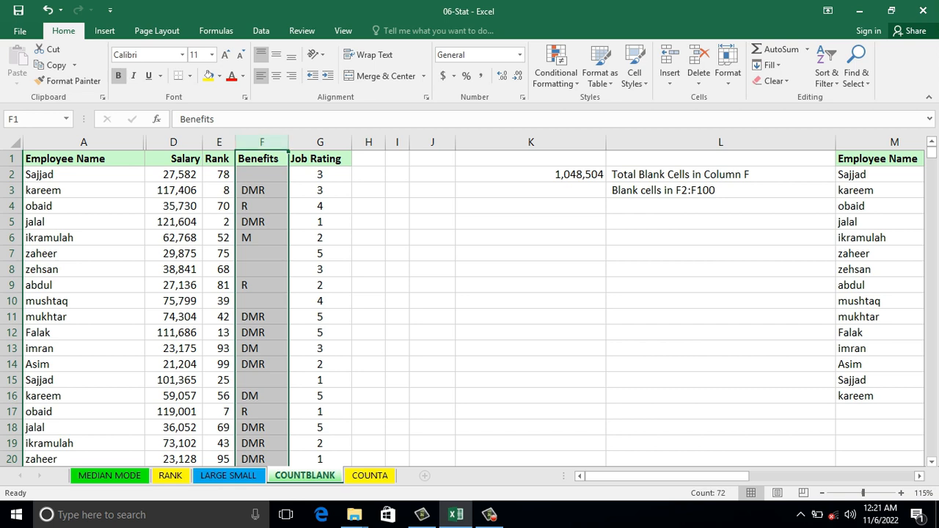
Step: Copy the COUNTBLANK formula from K2 into K3 and change its range to F2:F100
click(531, 158)
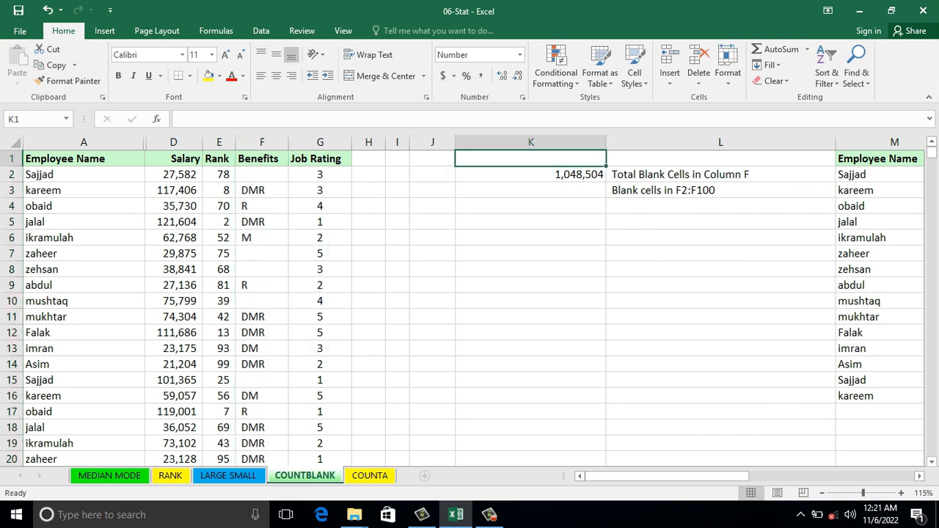
key(Down)
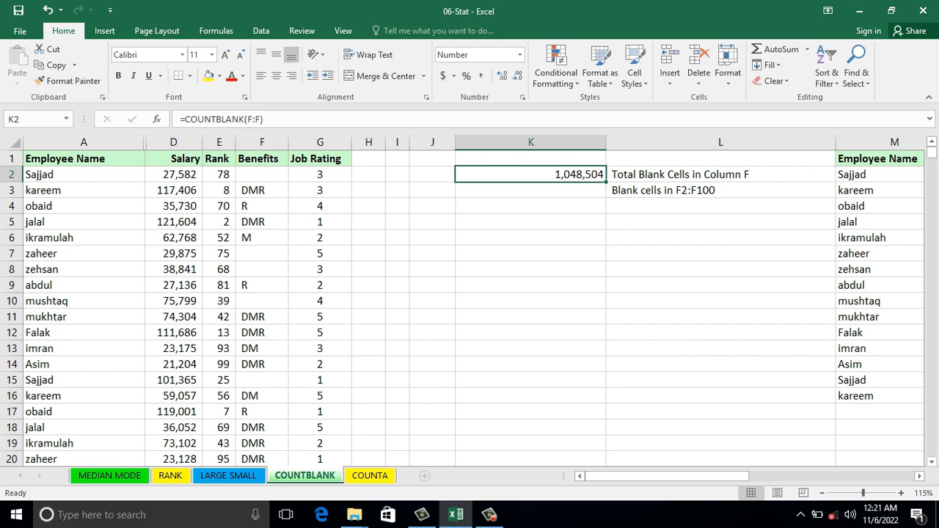
drag(607, 182, 605, 196)
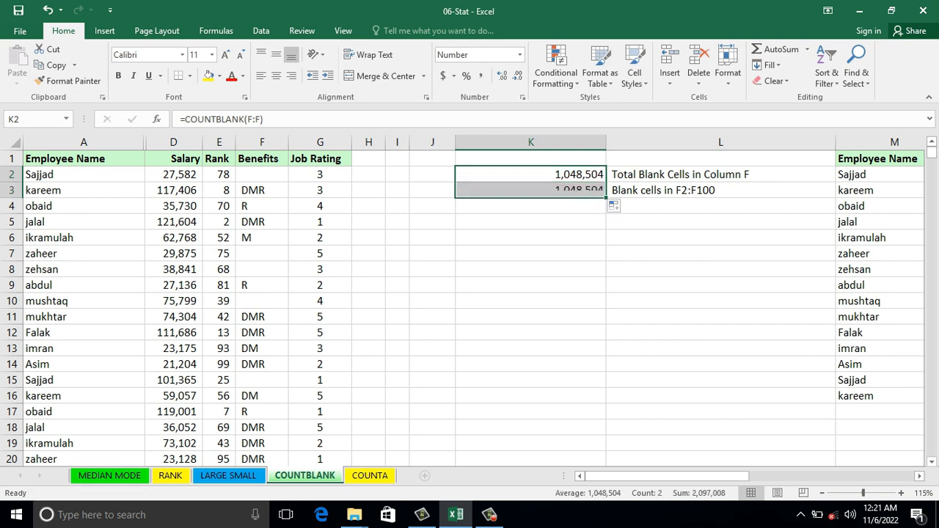
double_click(576, 191)
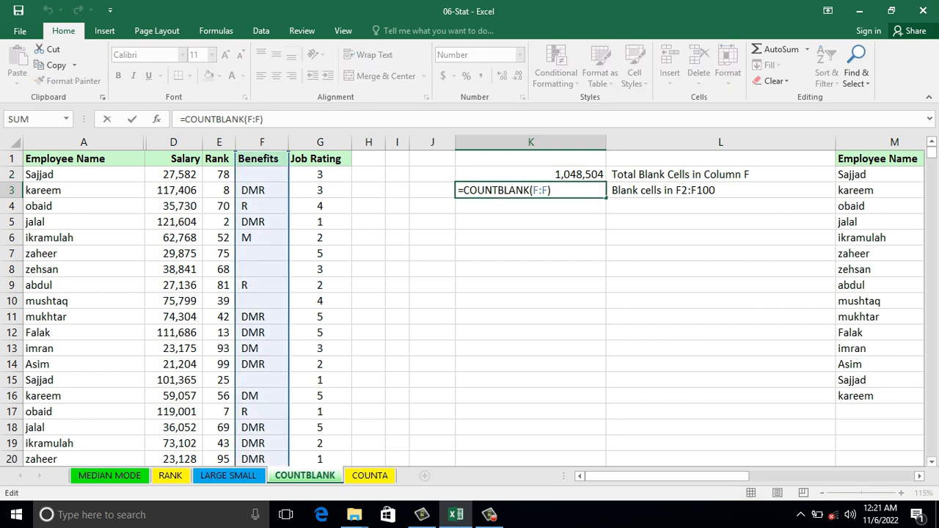
click(540, 190)
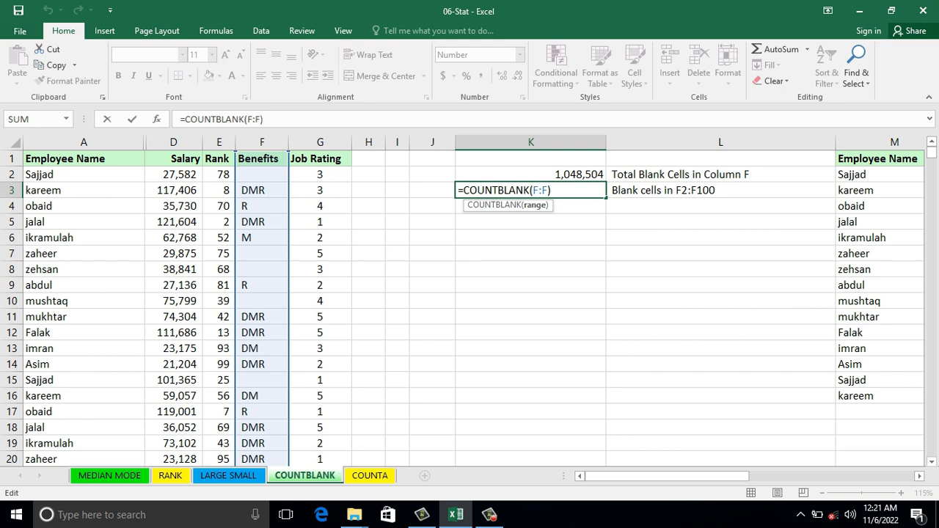
text(2)
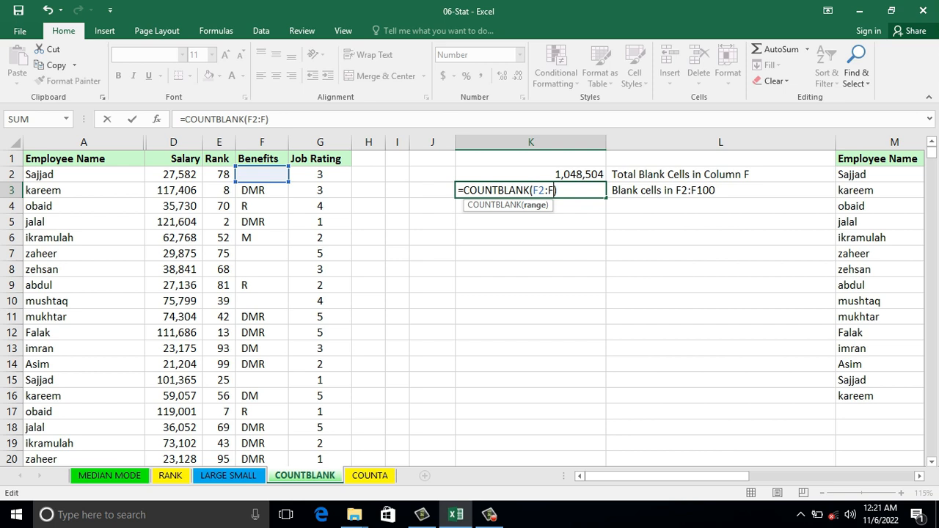
text(100)
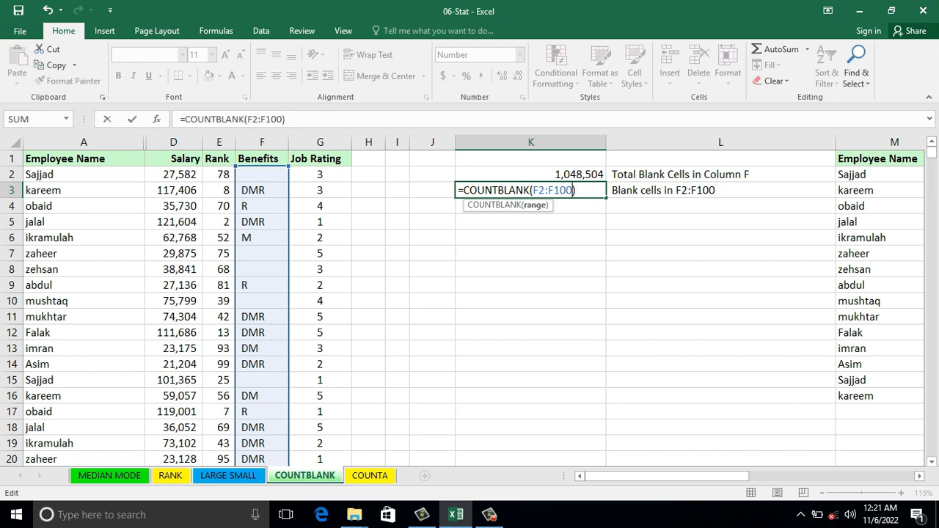
key(Return)
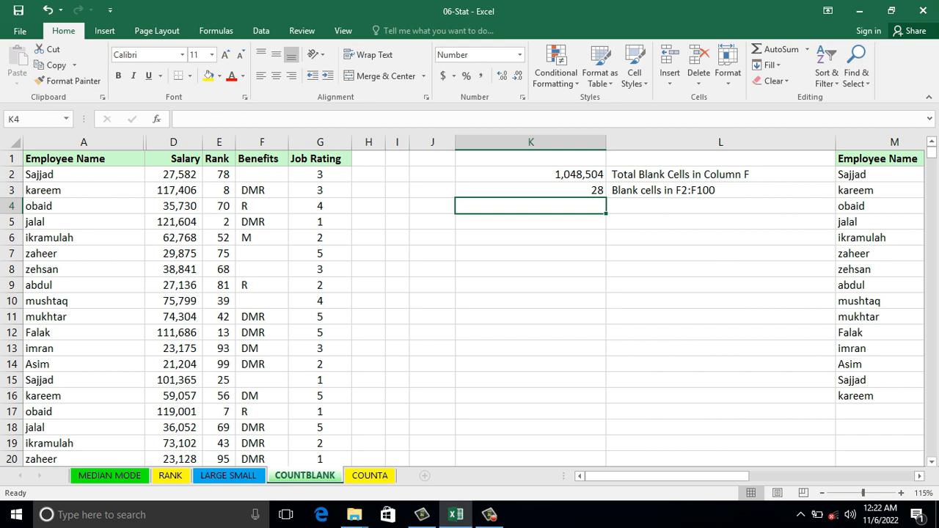
key(Down)
key(Down)
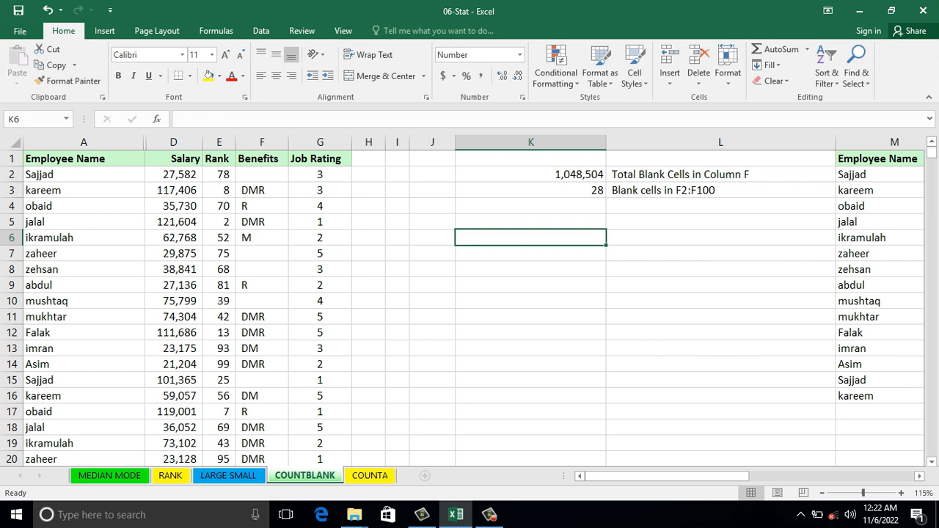
click(83, 301)
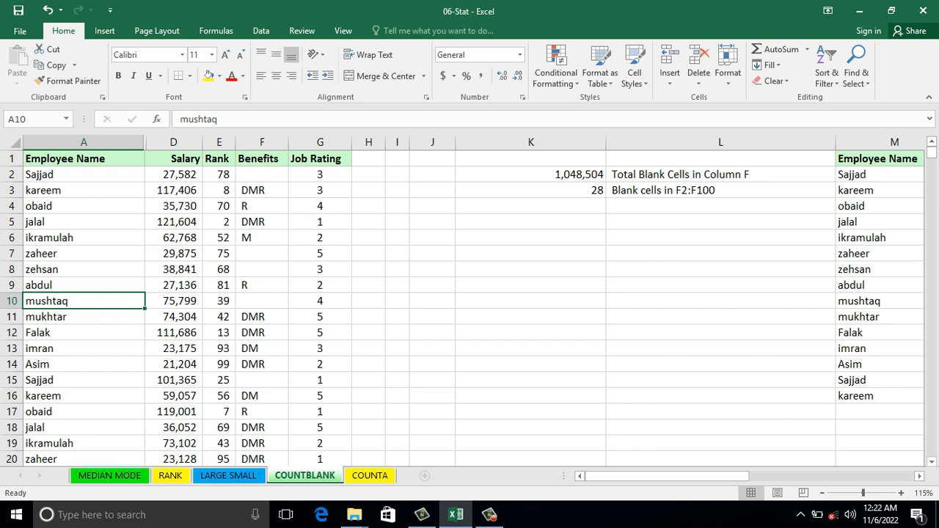
click(217, 349)
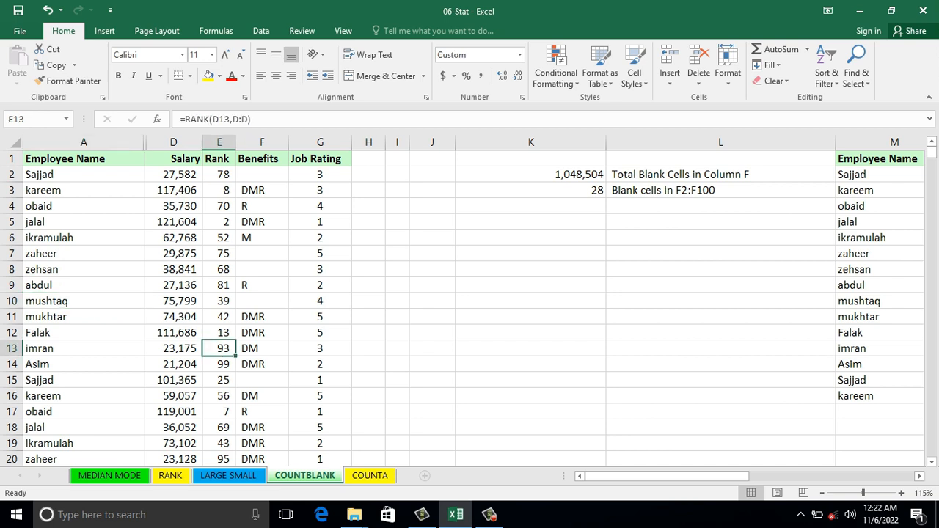
click(173, 141)
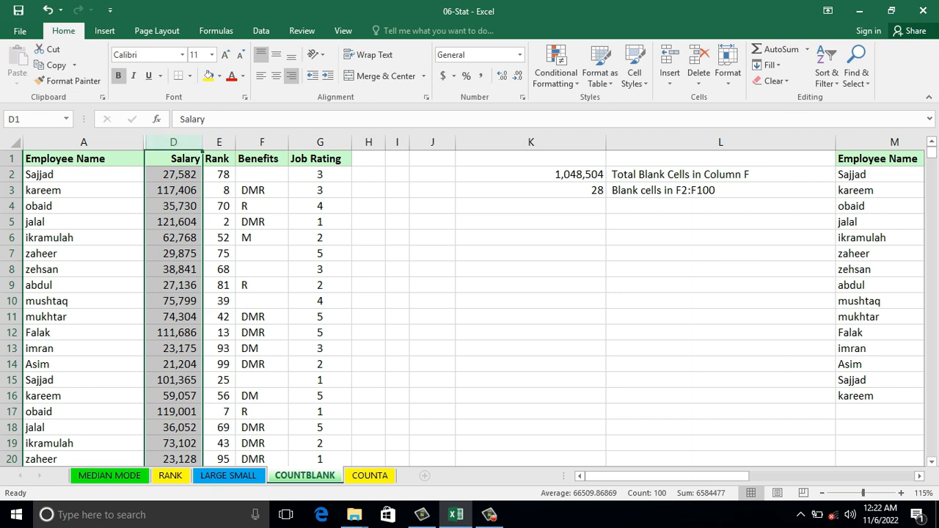
click(11, 285)
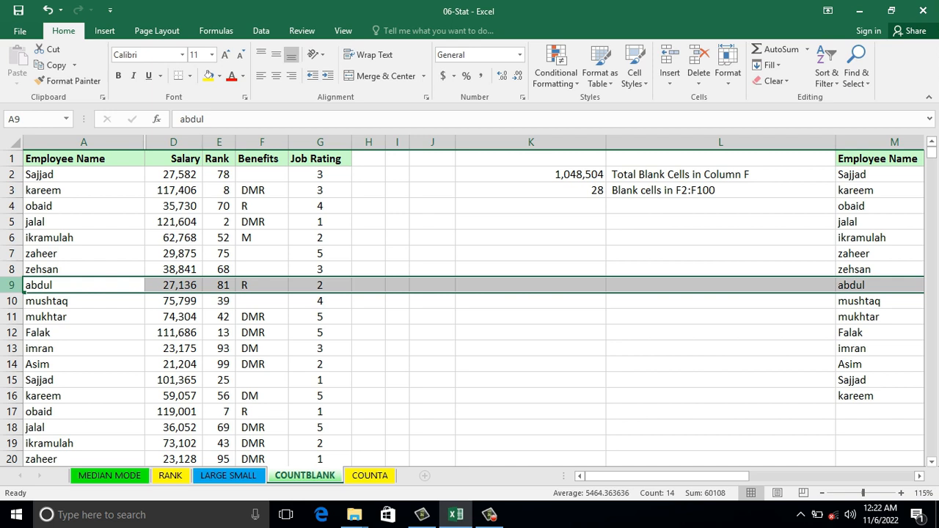
click(84, 365)
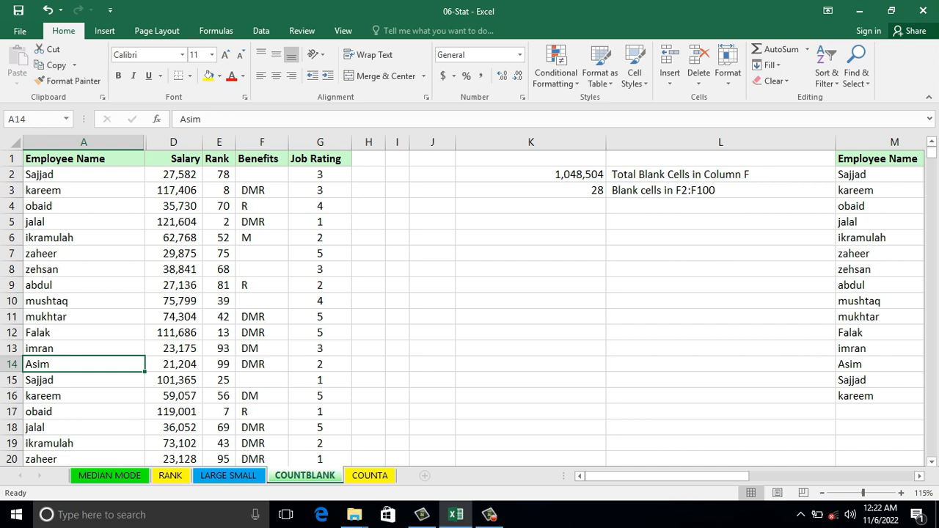
click(432, 269)
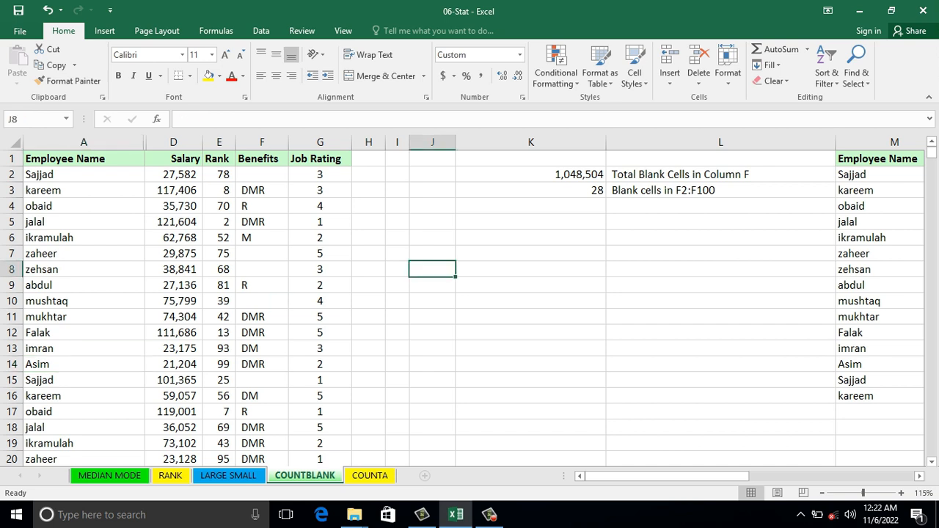
Step: Convert the employee data in A1:G100 into a table with headers
click(173, 301)
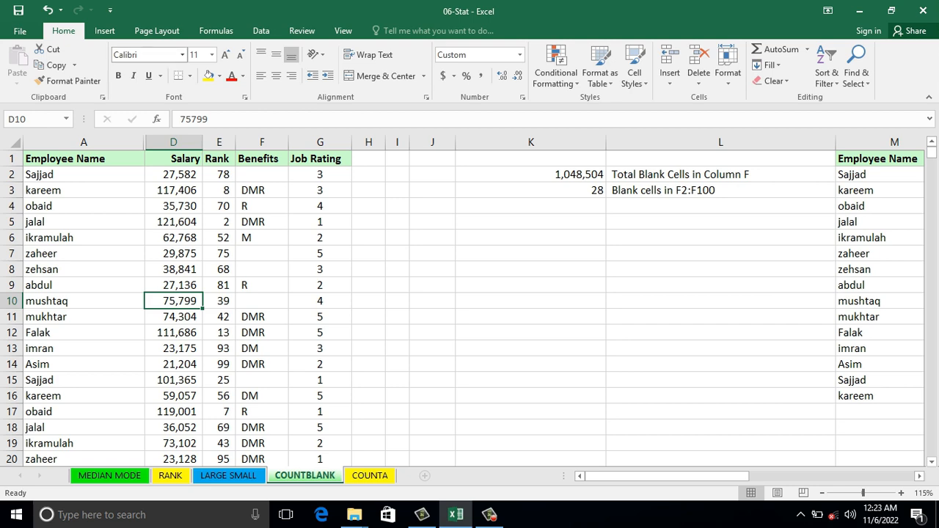
click(104, 31)
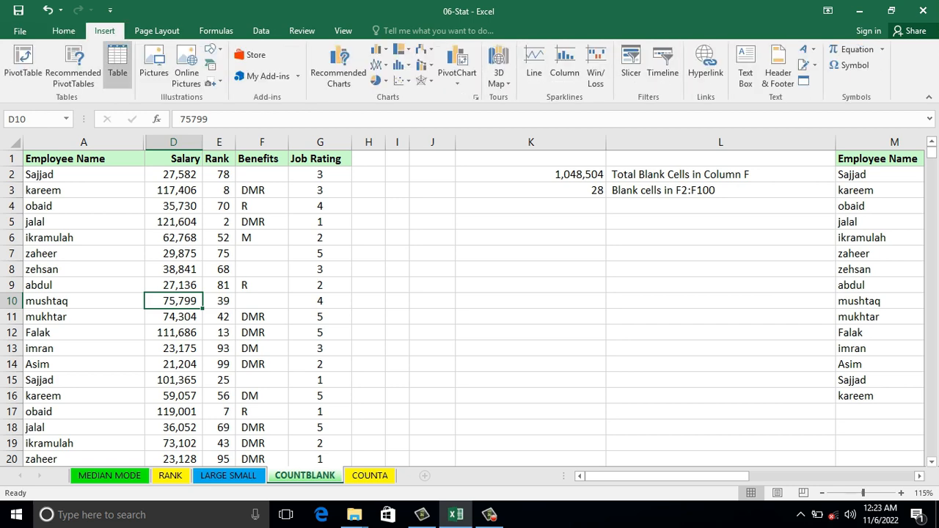
click(118, 66)
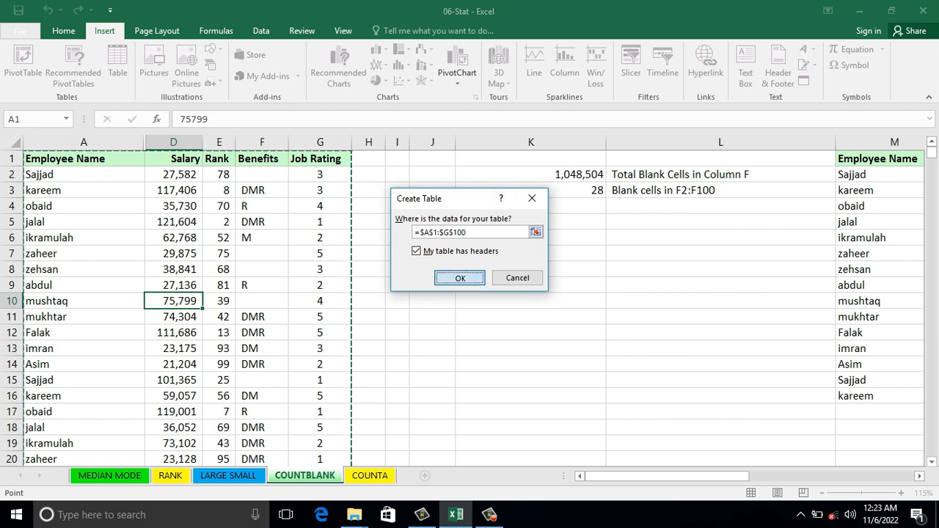
key(Return)
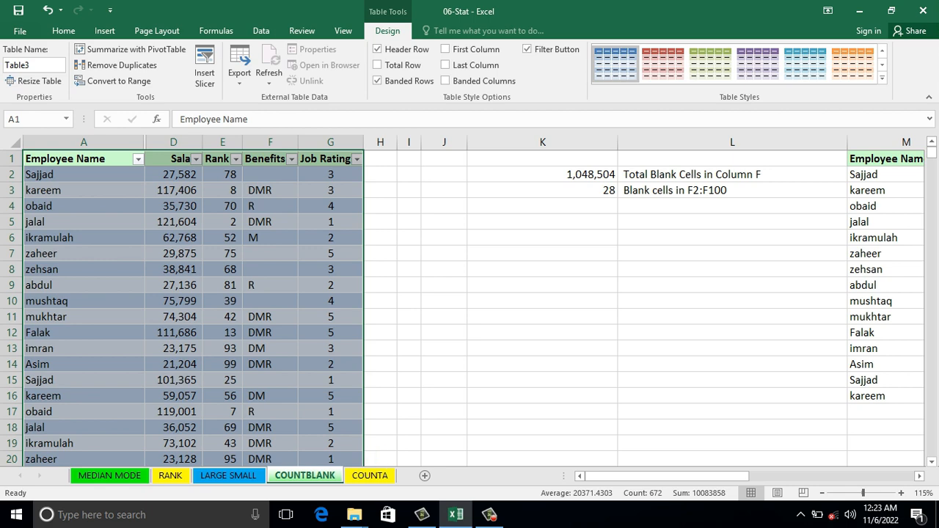
Step: Enter the formula =COUNTBLANK(Table3[Benefits]) in K7 to count the blank cells of the table's Benefits column
click(543, 254)
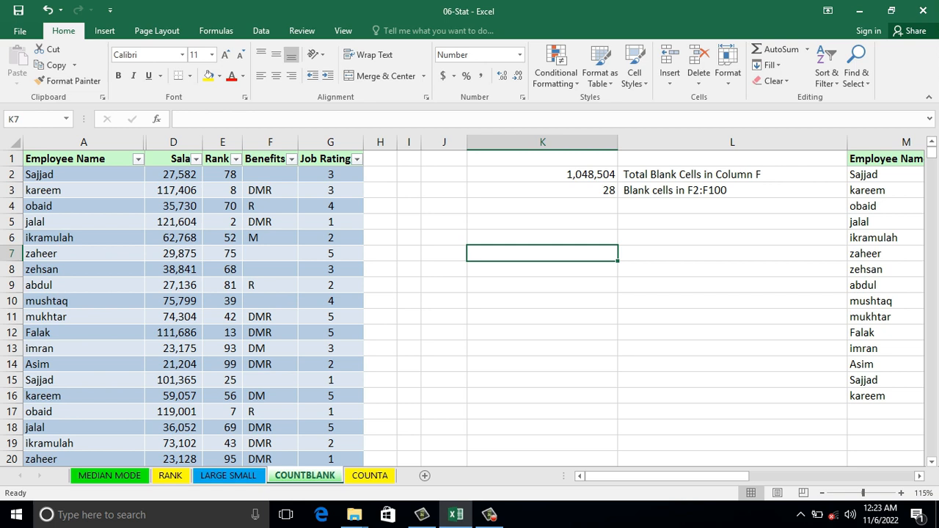
text(=)
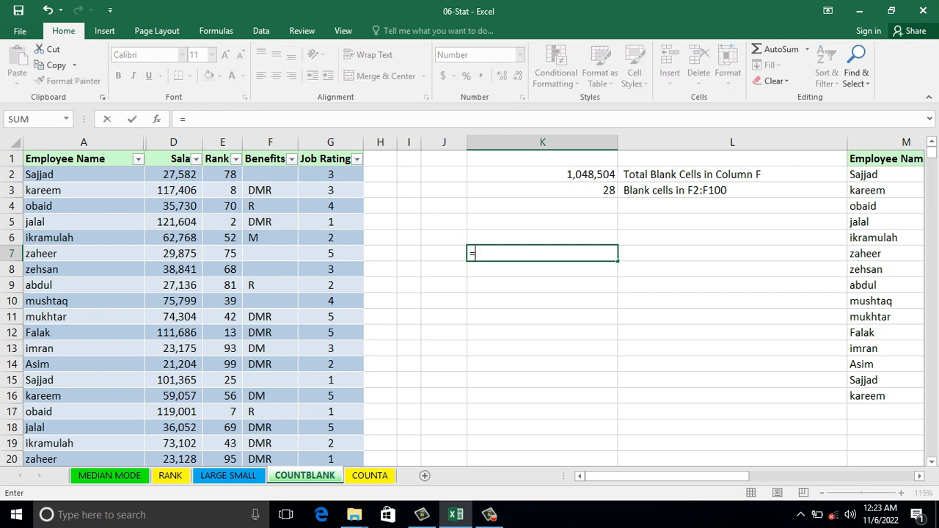
text(c)
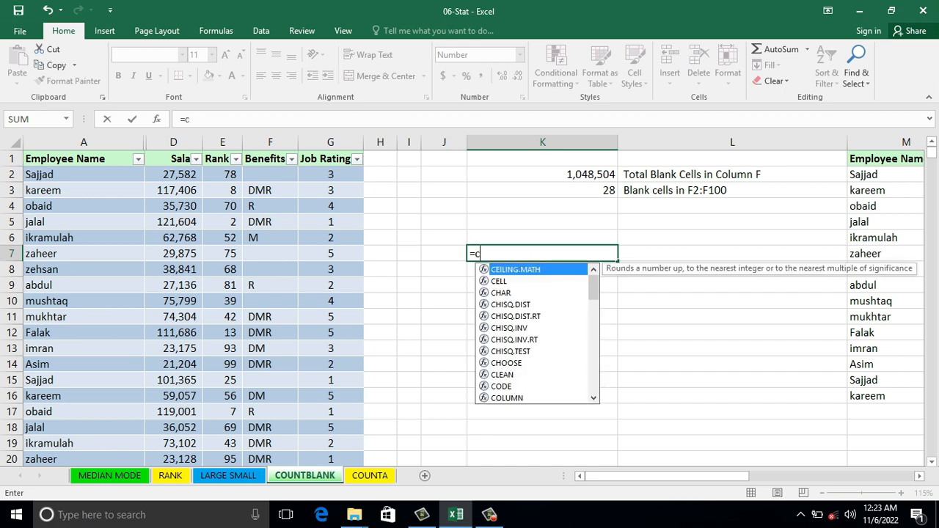
text(ountblank)
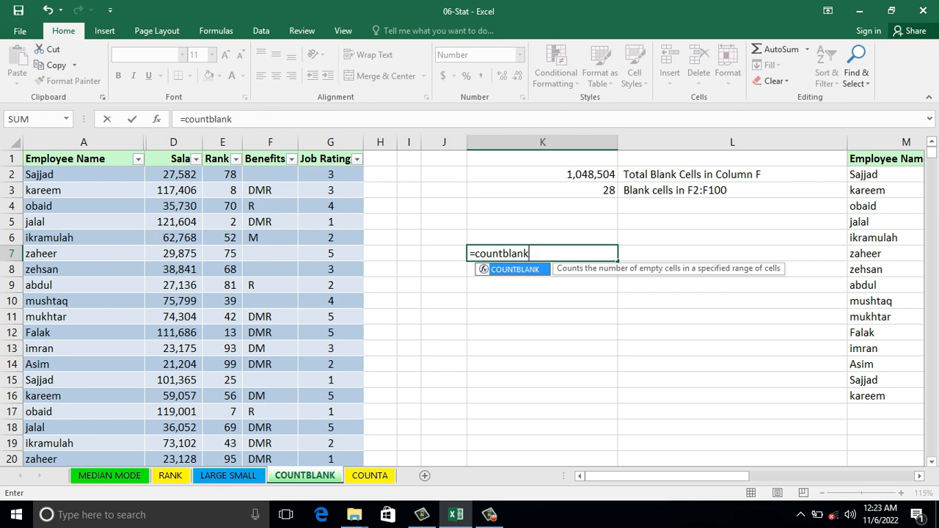
text(()
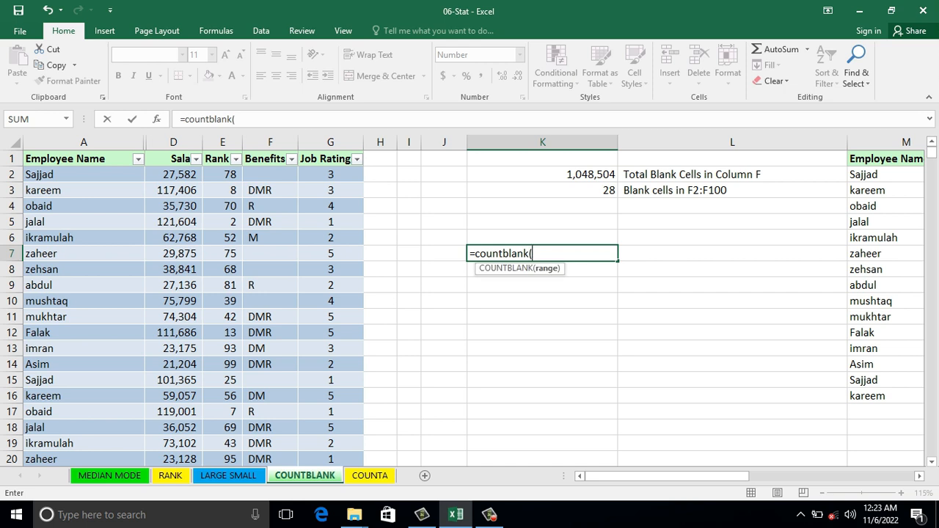
text(table)
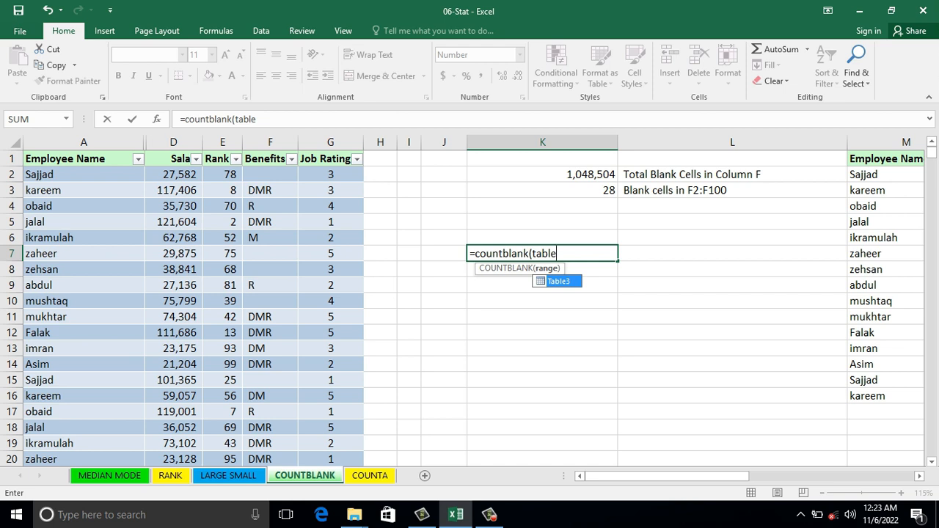
key(Tab)
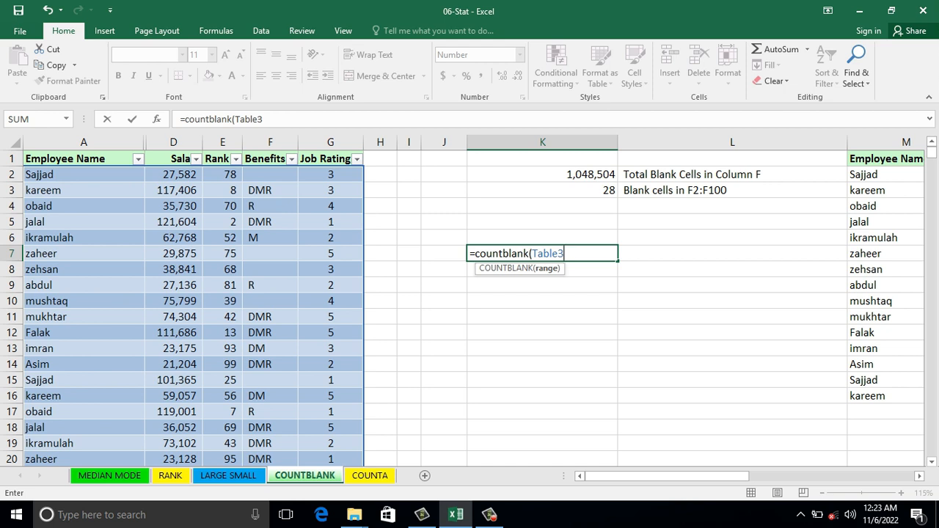
text([)
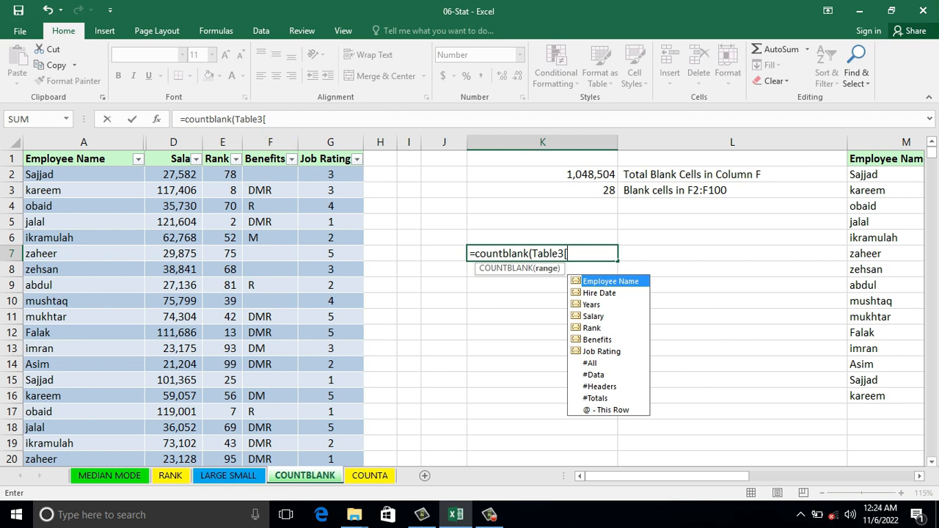
key(Down)
key(Down)
key(Down)
key(Down)
key(Down)
key(Tab)
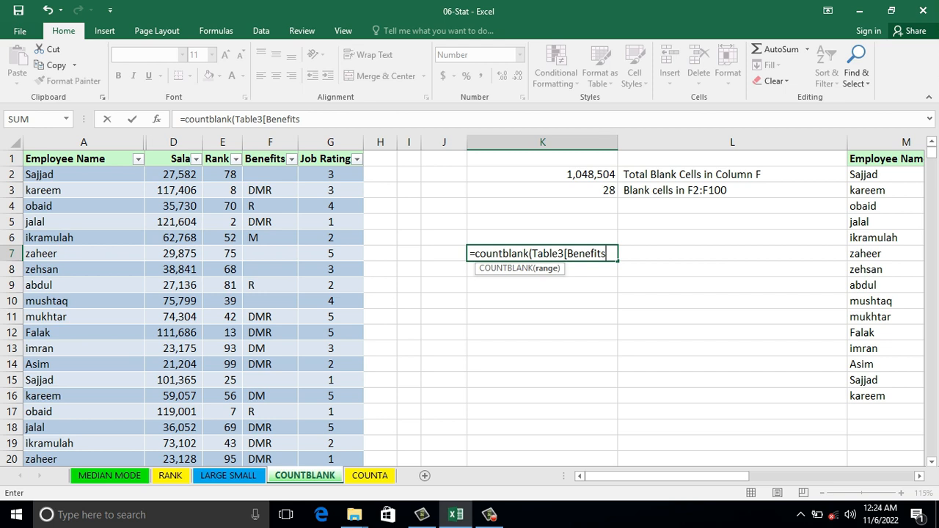
text(])
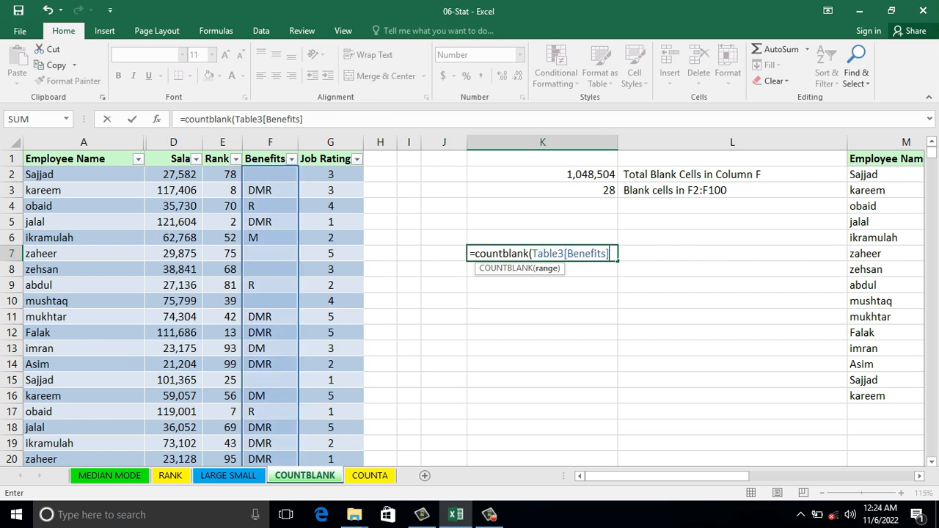
text())
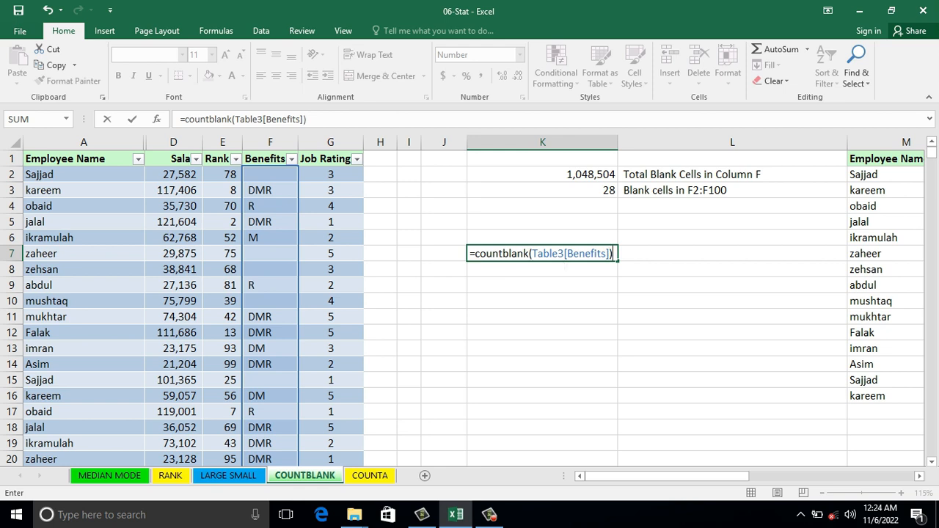
key(Return)
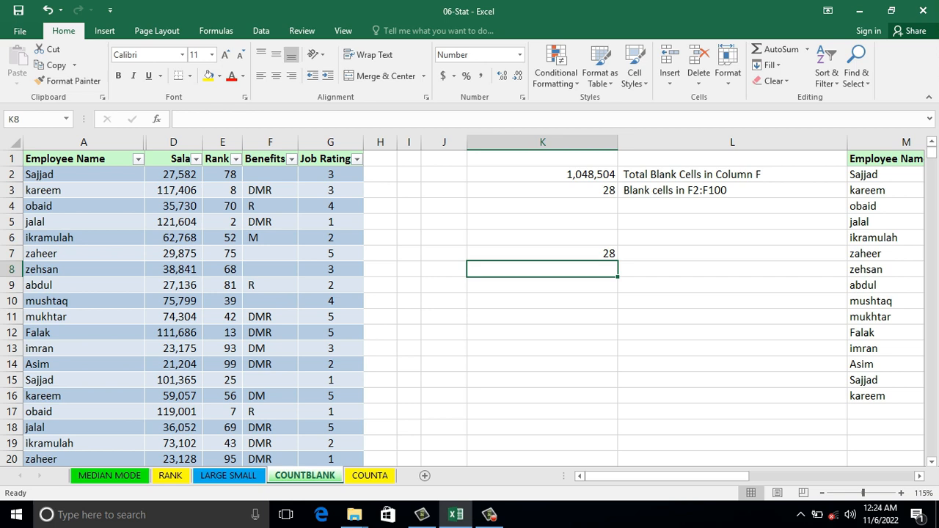
key(Down)
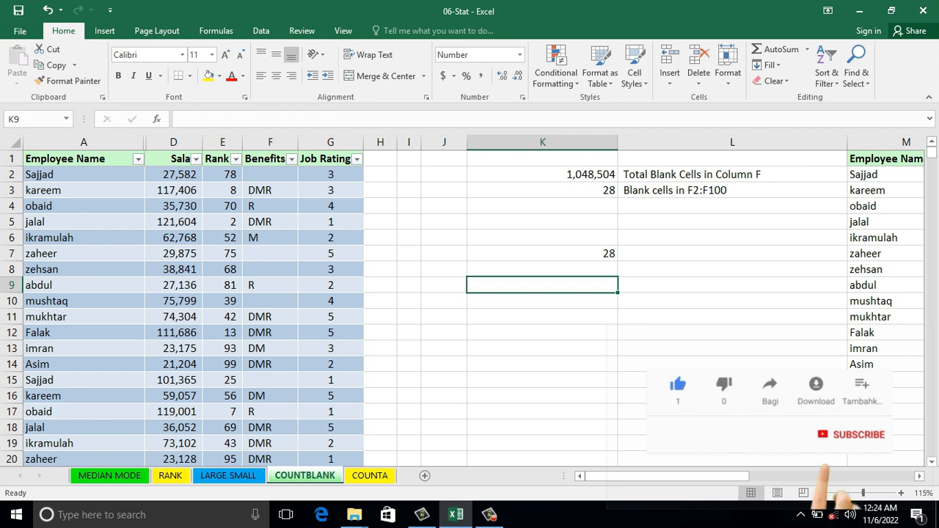
Step: Insert a blank sheet row at row 10, within the employee table
click(12, 301)
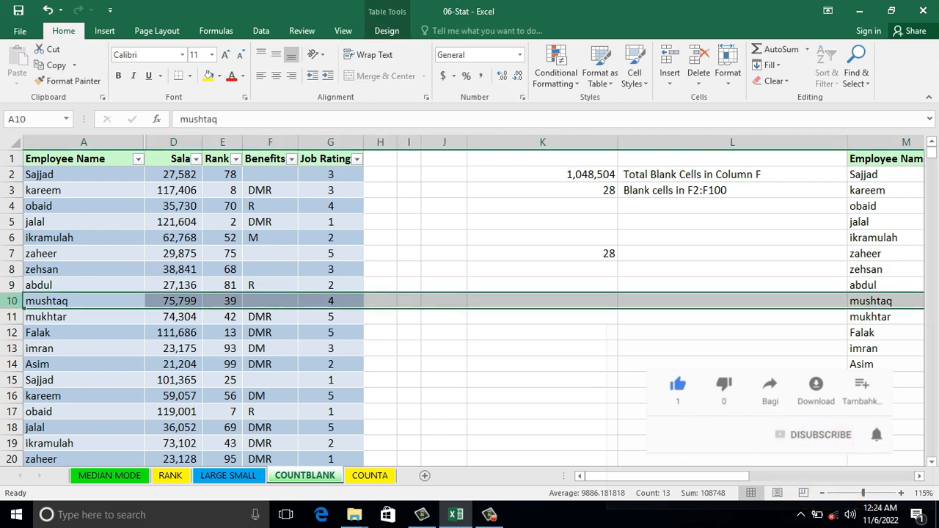
right_click(18, 304)
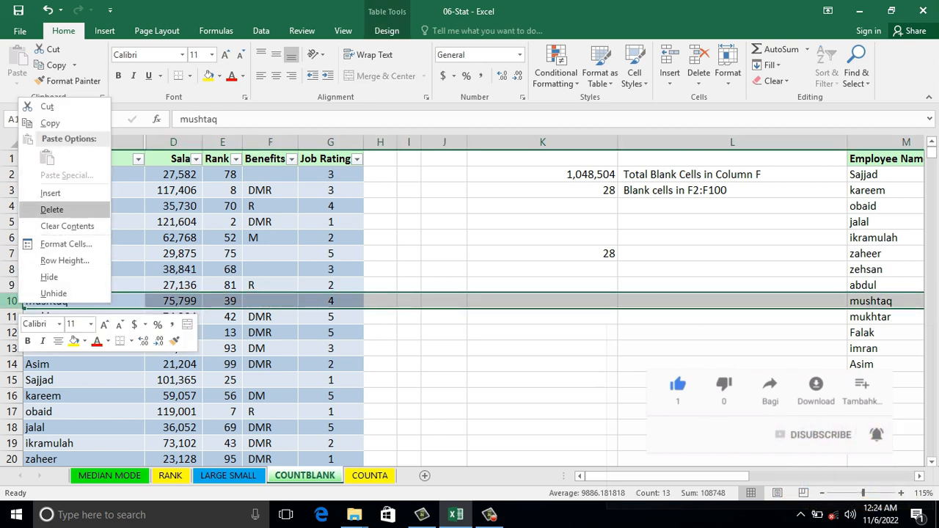
click(51, 193)
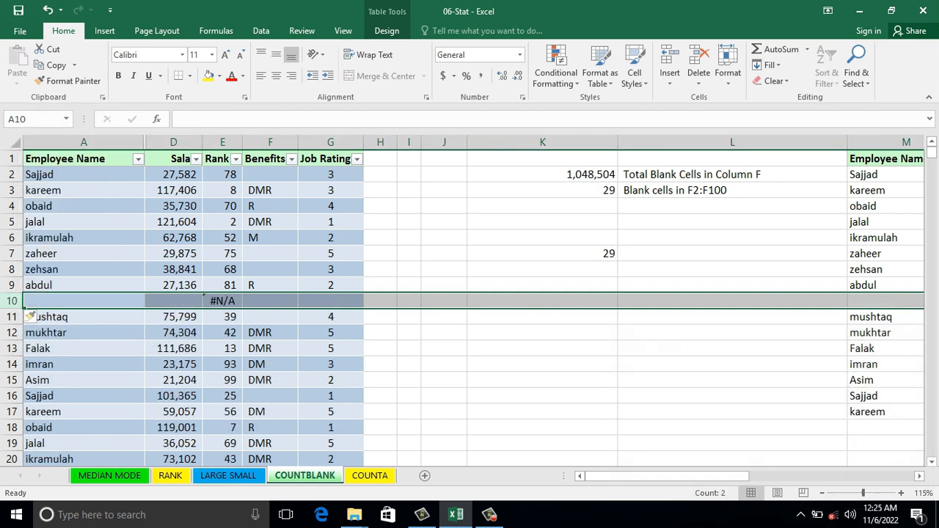
click(270, 317)
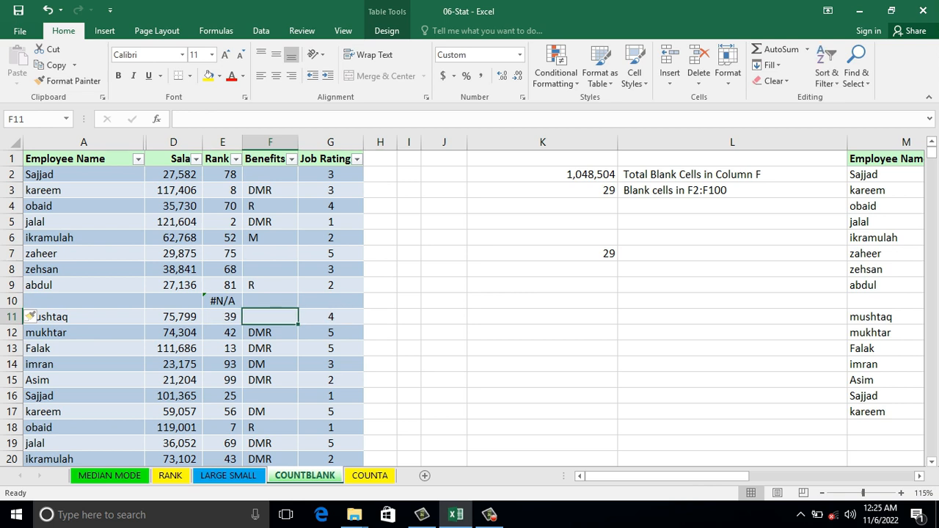
Step: Enter an employee's full name in A10 of the new row
click(84, 301)
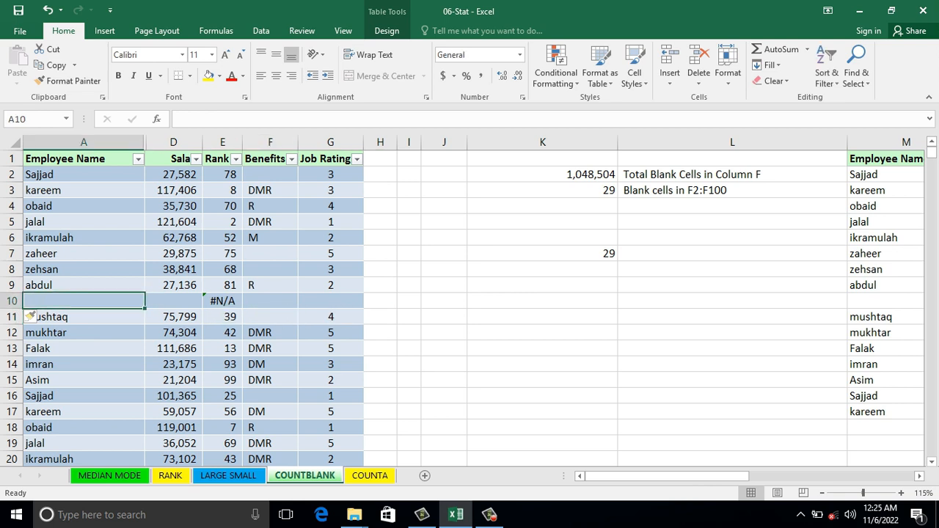
text(Musha)
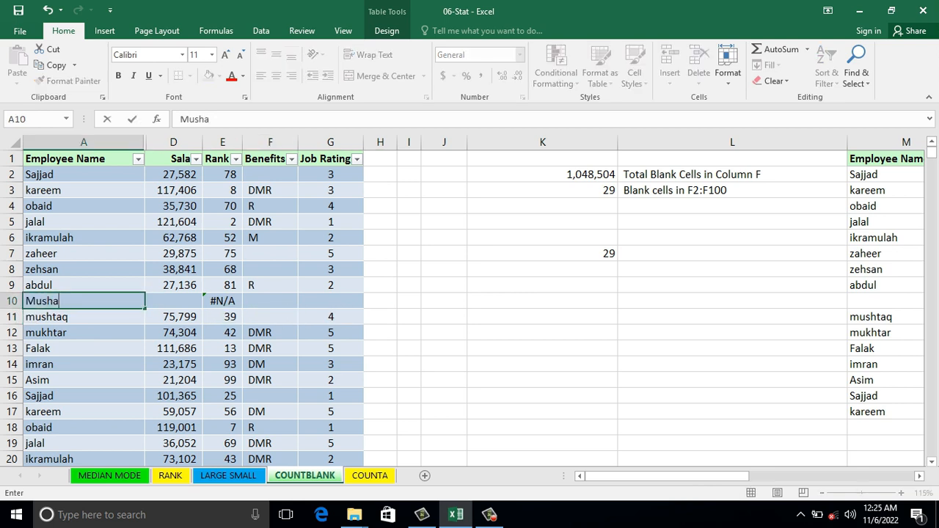
key(BackSpace)
text(taq Ahad)
key(BackSpace)
key(BackSpace)
text(mad)
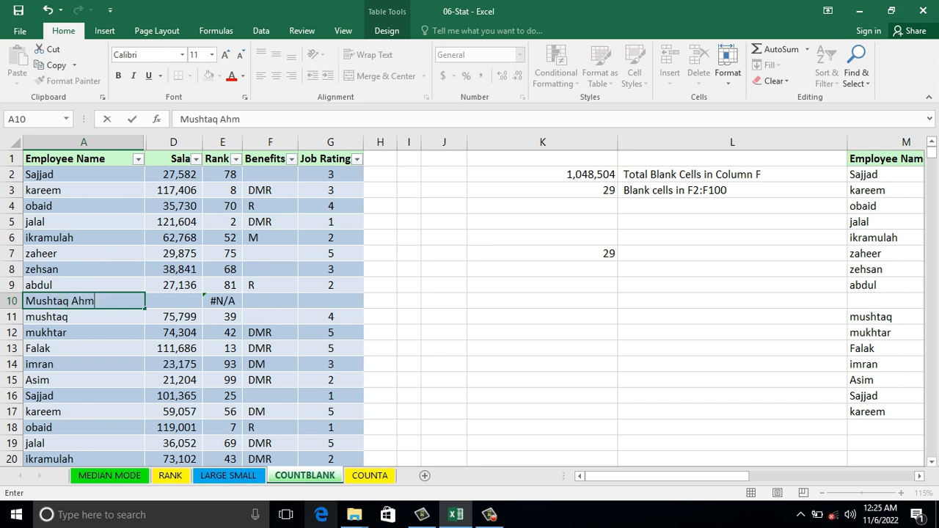
mouse_move(354, 514)
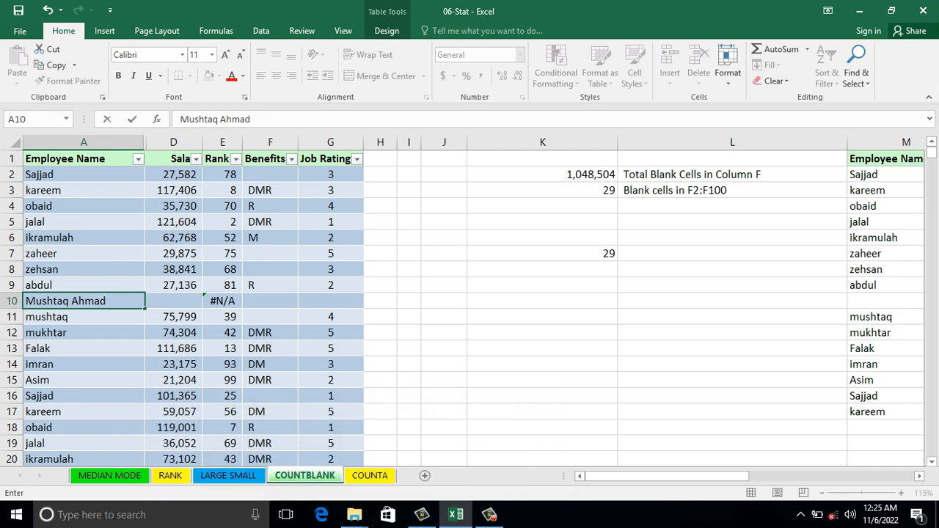
click(173, 317)
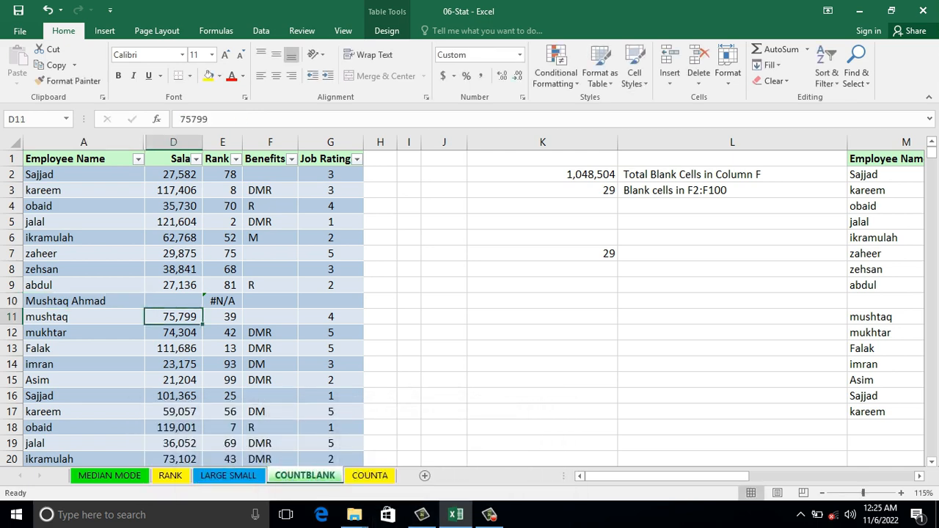
Step: Enter DMR as the benefit code in F10
click(270, 301)
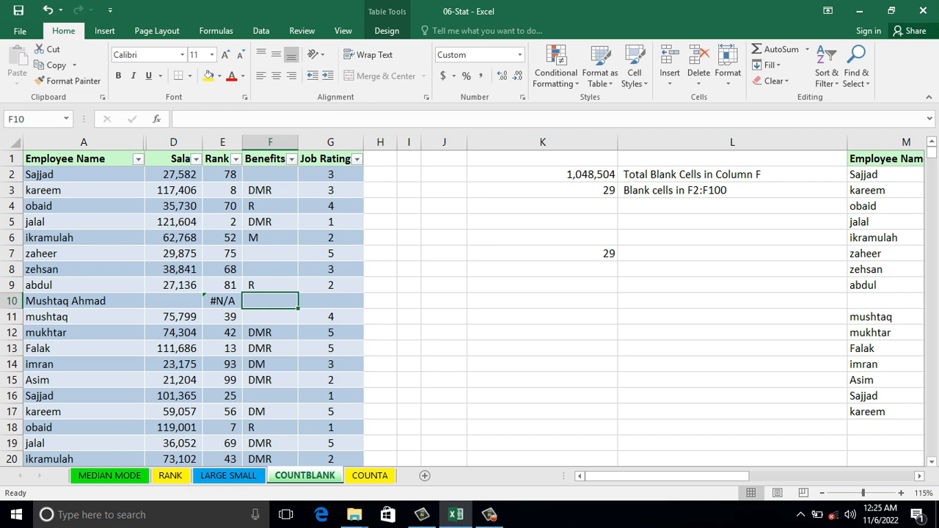
text(DMR)
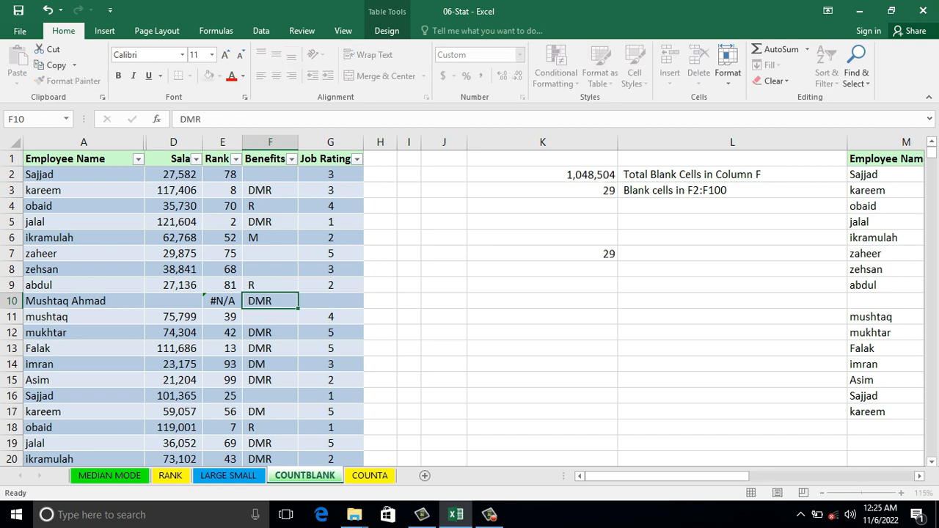
key(Return)
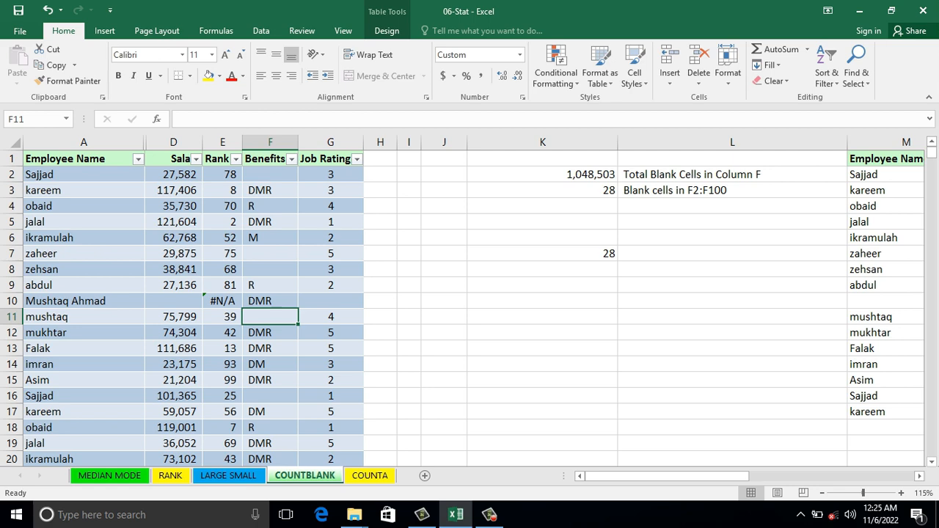
Step: Delete the added row 10 from the sheet, including its gap in the weekly data starting at column M
key(Right)
key(Right)
key(Right)
key(Right)
key(Right)
key(Right)
key(Right)
key(Right)
key(Right)
key(Right)
key(Right)
key(Right)
key(Right)
key(Right)
key(Right)
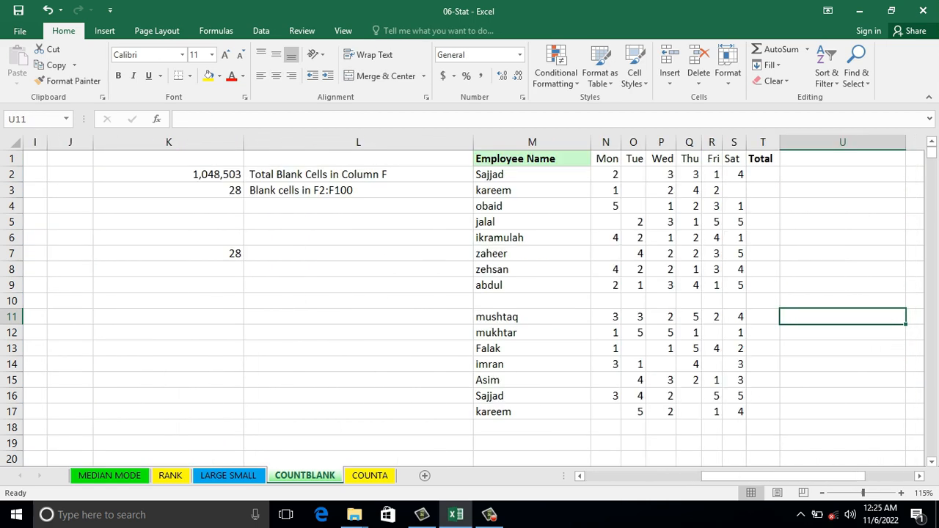
key(Right)
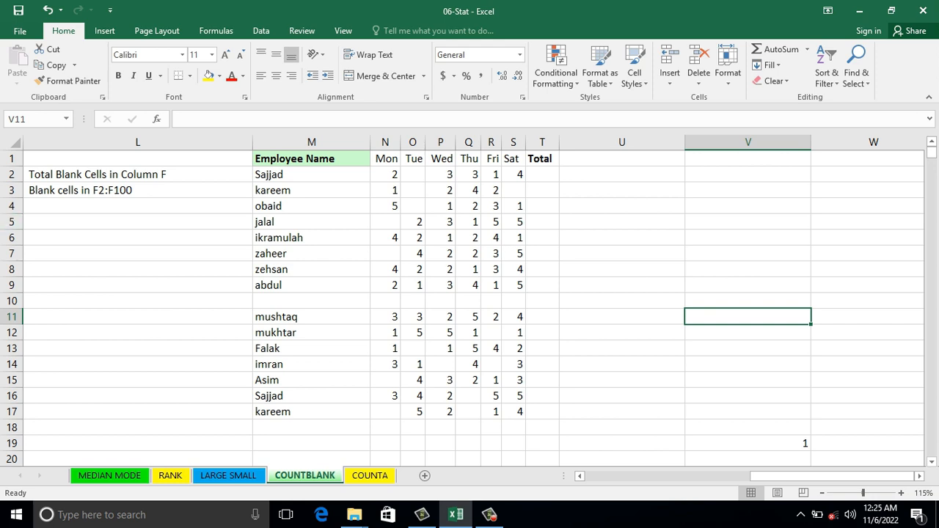
drag(311, 175, 311, 318)
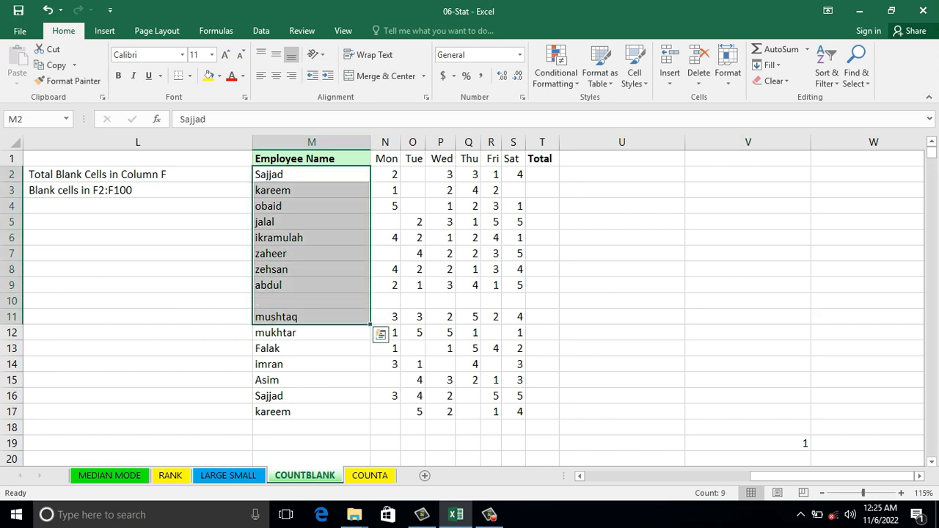
click(18, 301)
right_click(19, 300)
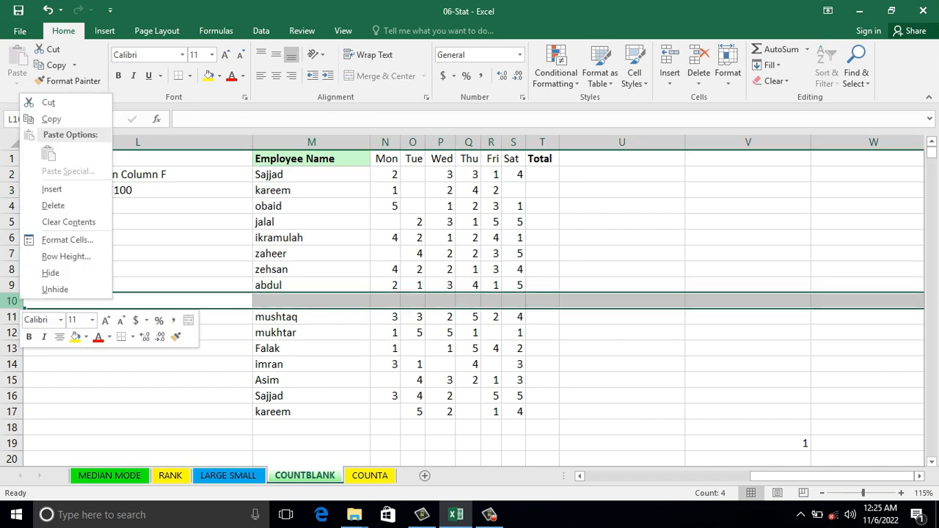
click(52, 205)
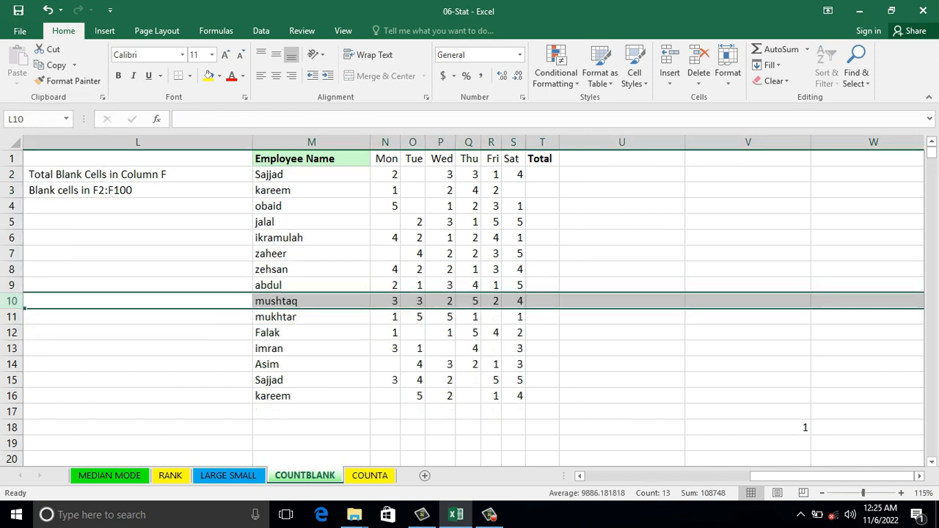
Step: Examine the weekly data in M1:T16, covering the employee names, the Mon to Total headings and the daily entries
click(311, 238)
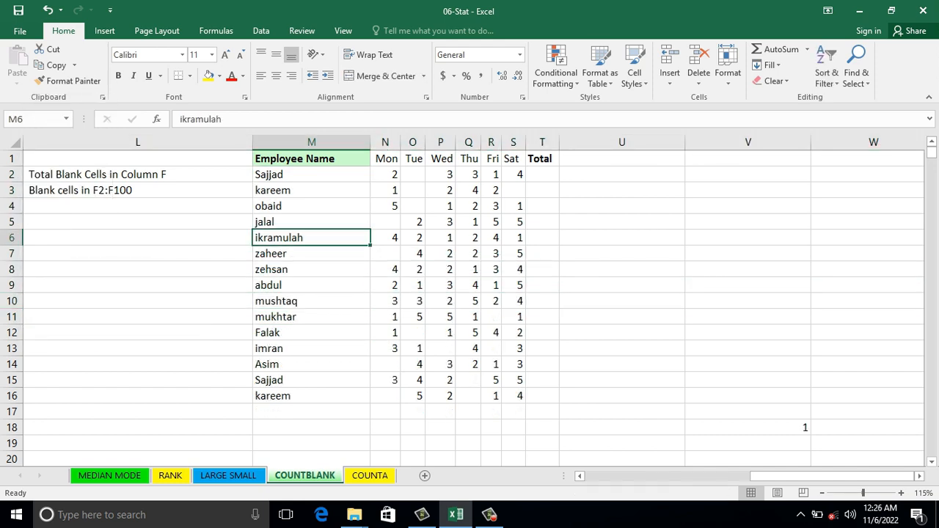
drag(311, 175, 311, 397)
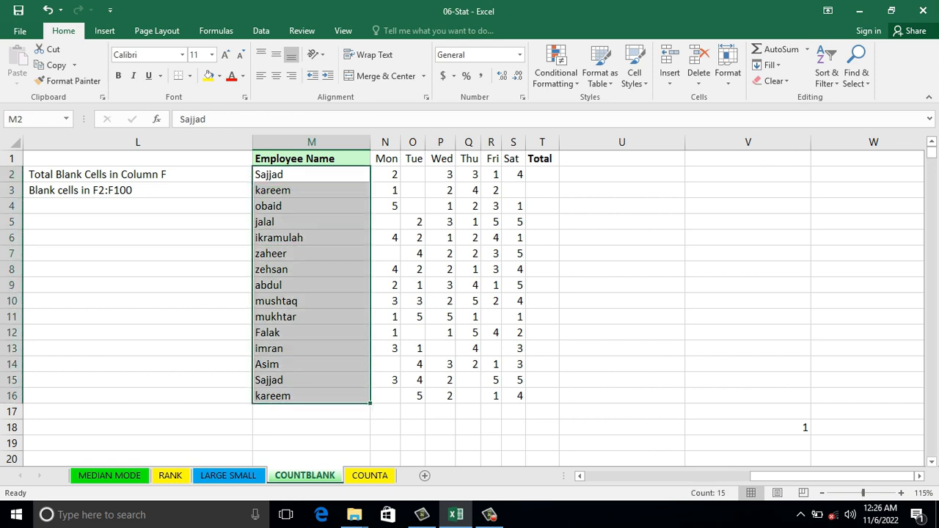
drag(385, 159, 542, 159)
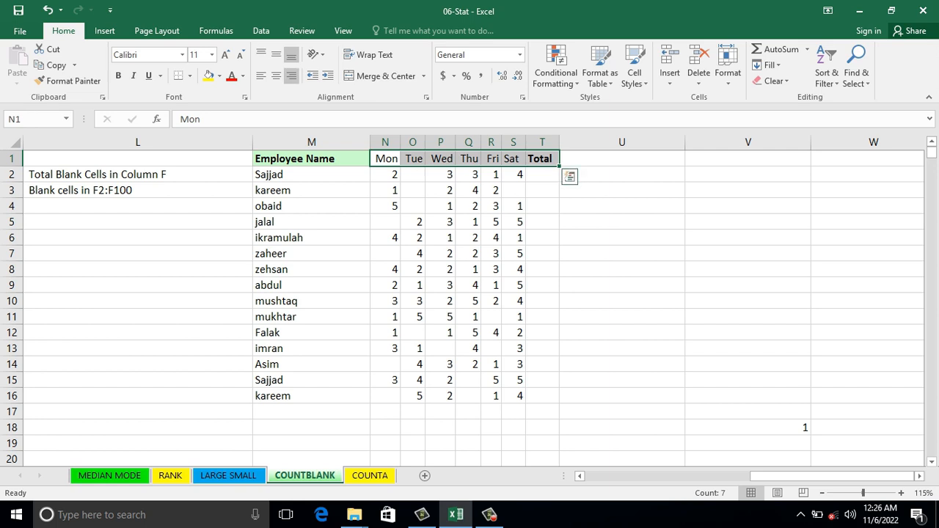
click(311, 191)
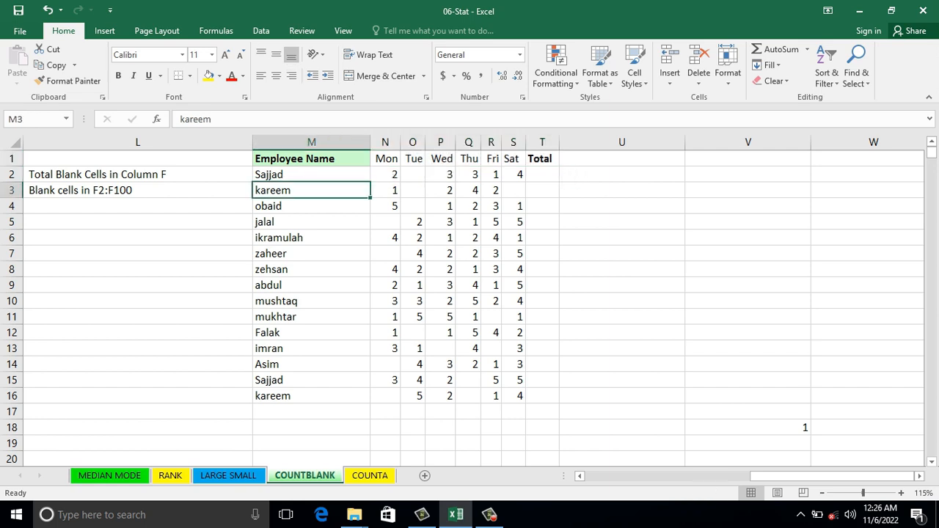
click(385, 191)
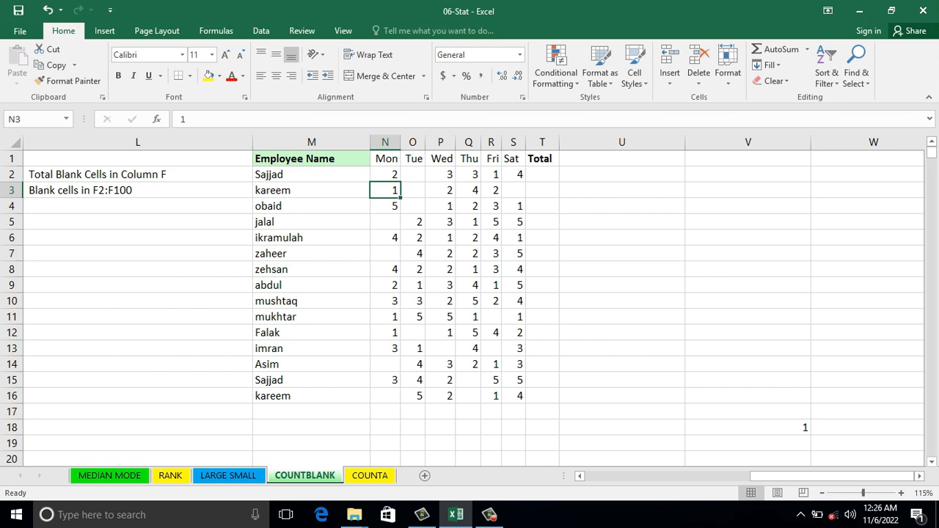
Step: Fill in the Total column and the row 17 day totals for N2:T17 with AutoSum, checking the formulas in T2 and T3
drag(386, 174, 514, 380)
key(shift+Down)
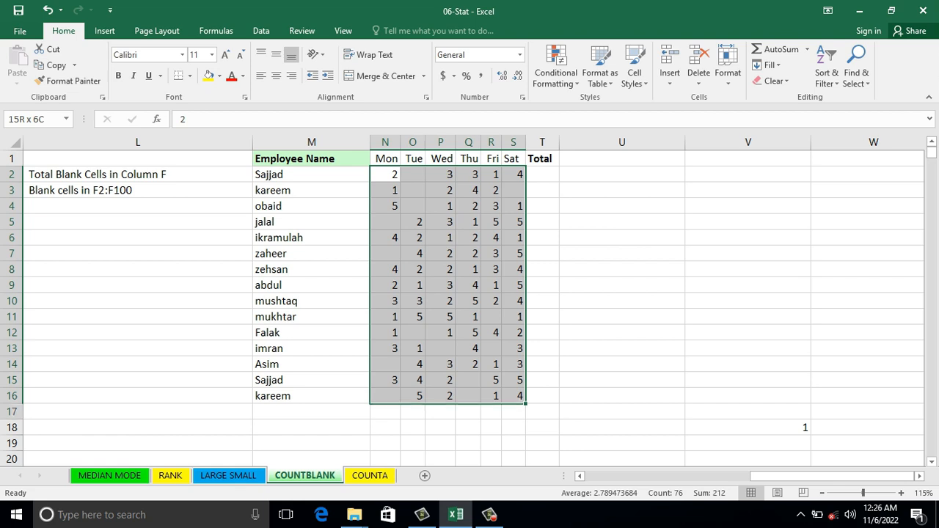
key(shift+Right)
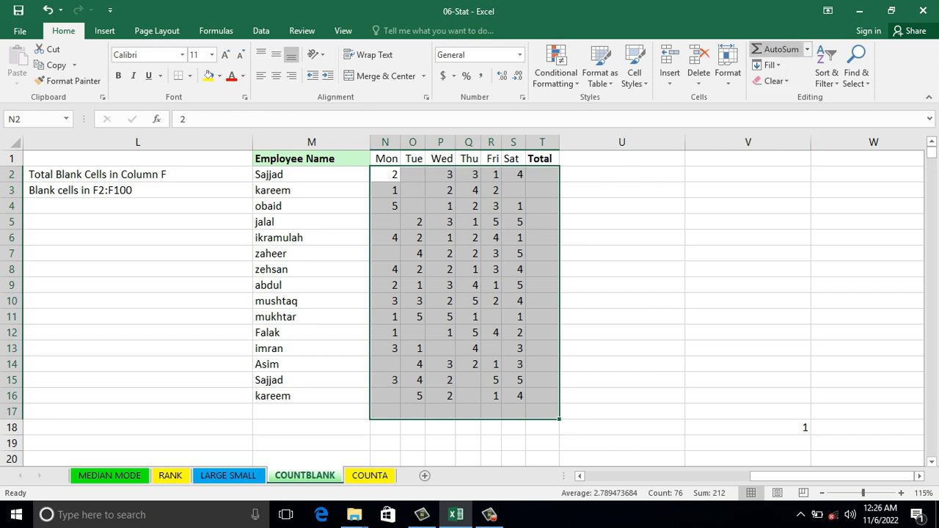
click(780, 49)
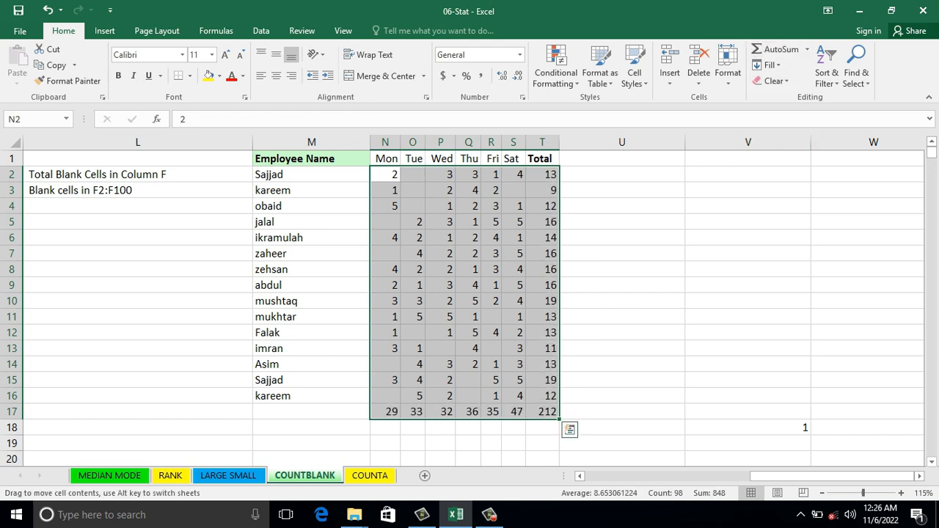
click(543, 175)
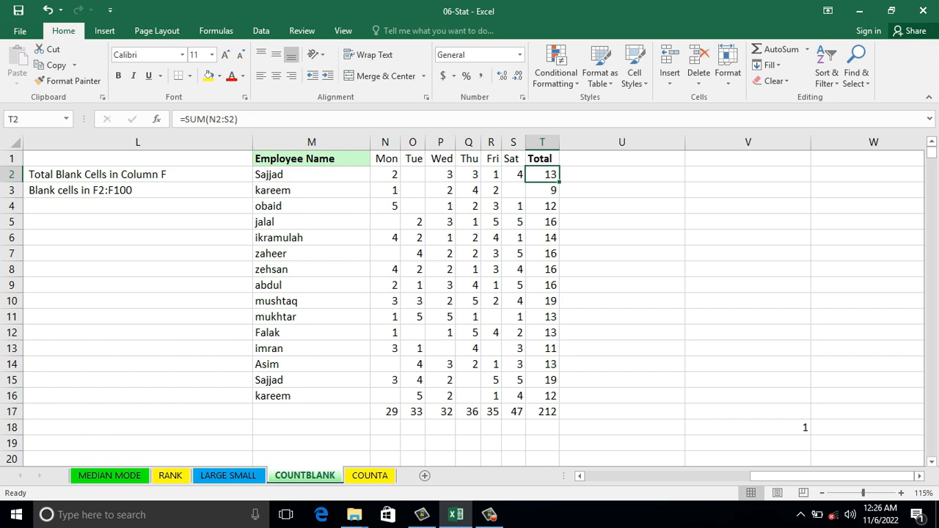
click(544, 190)
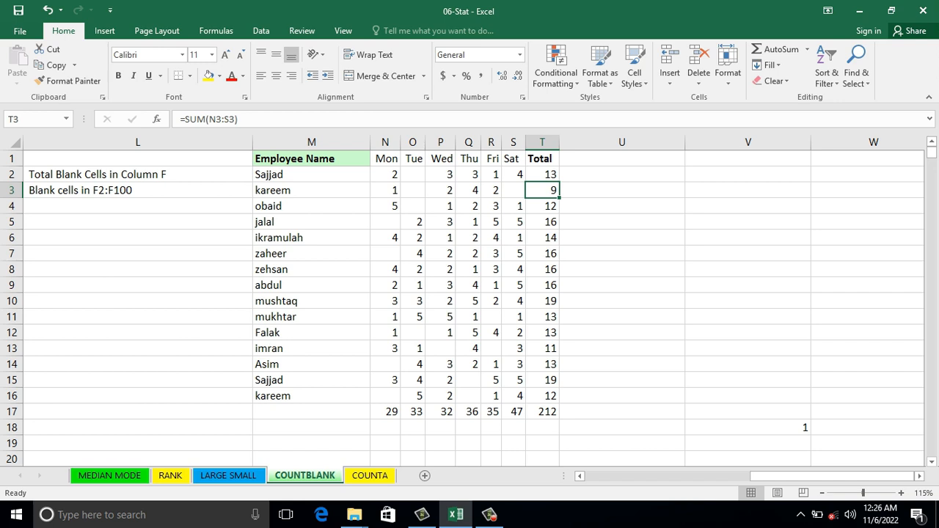
Step: Count the blank cells of the weekly data in V2 with =COUNTBLANK(N2:T17)
click(747, 175)
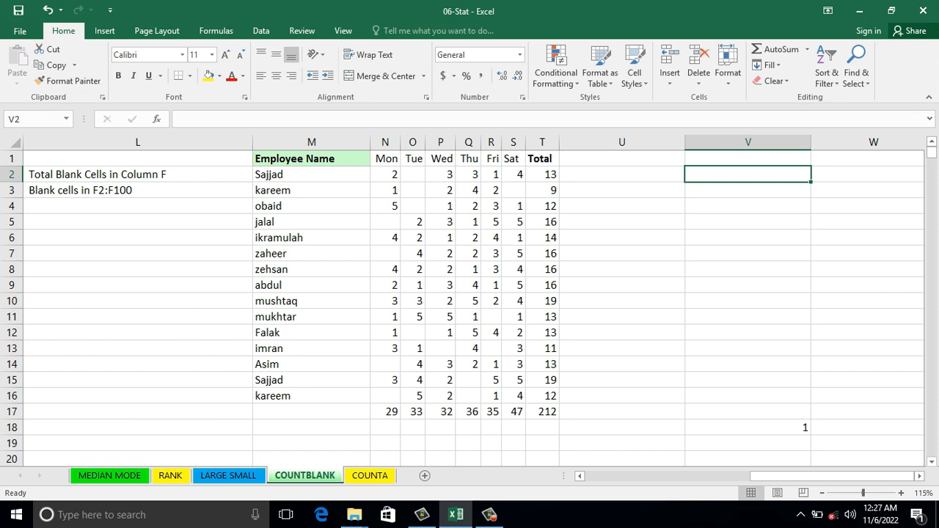
text(=c)
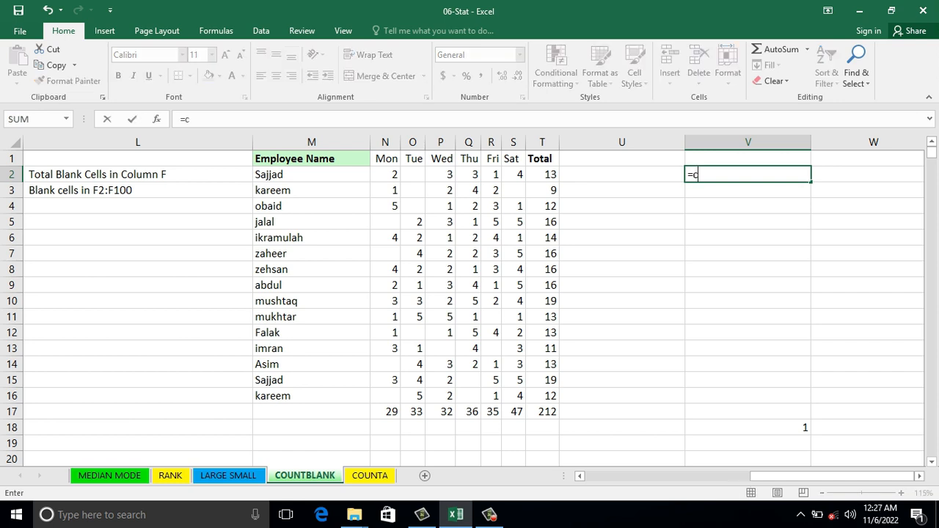
text(ountblank()
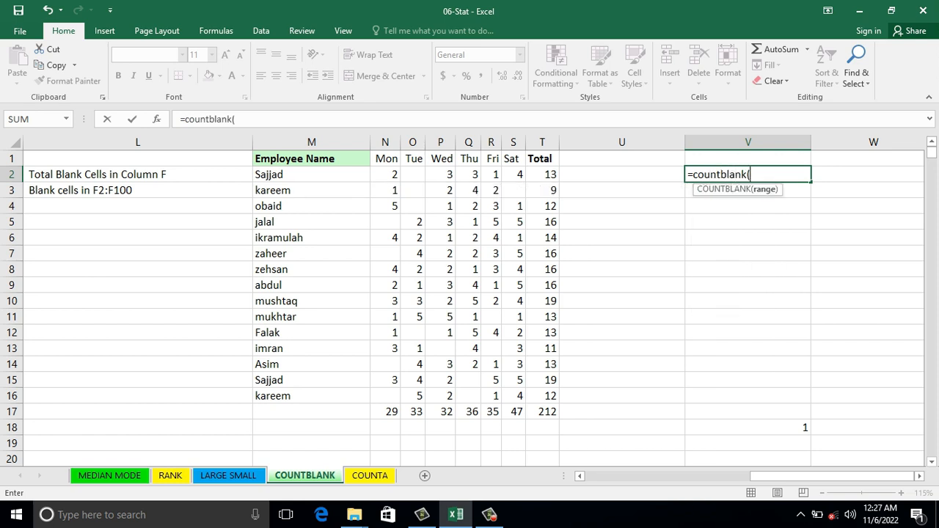
drag(385, 174, 544, 412)
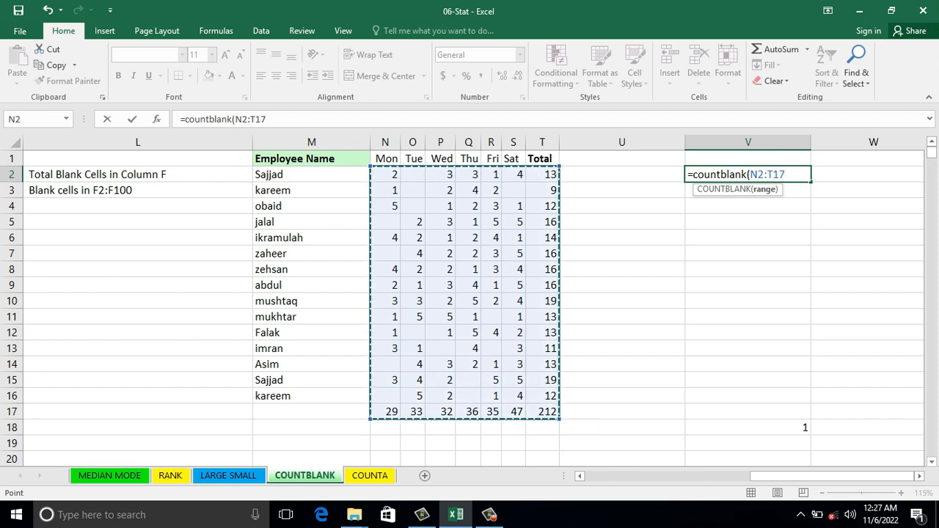
key(Return)
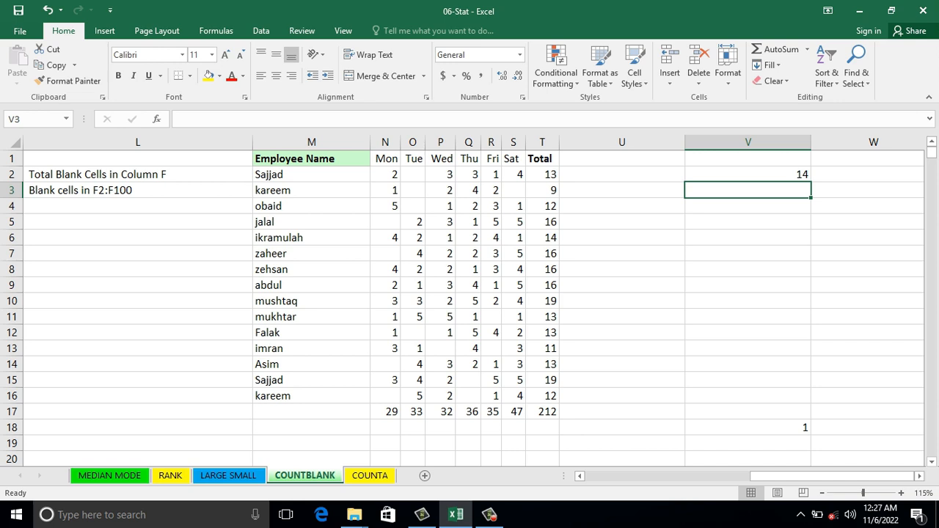
Step: Count the blank days of the first employee in U2 with =COUNTBLANK(N2:S2)
key(Left)
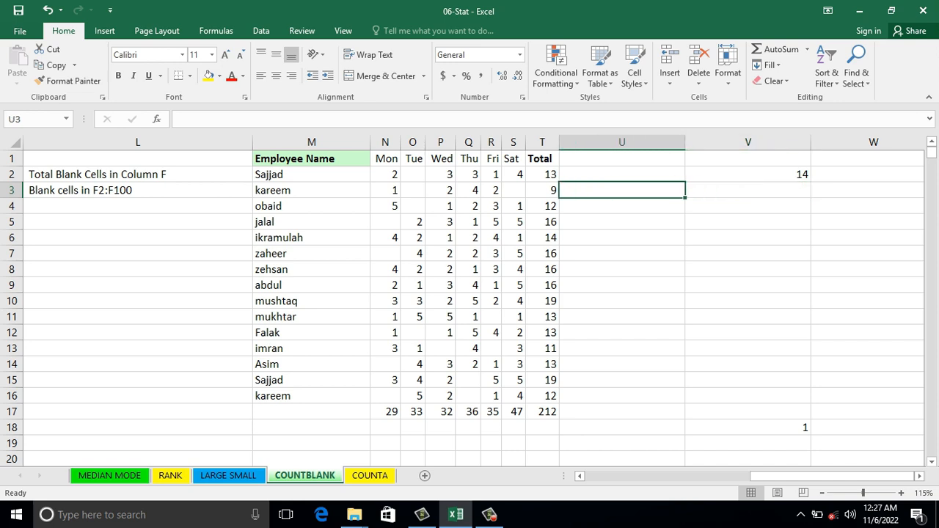
key(Up)
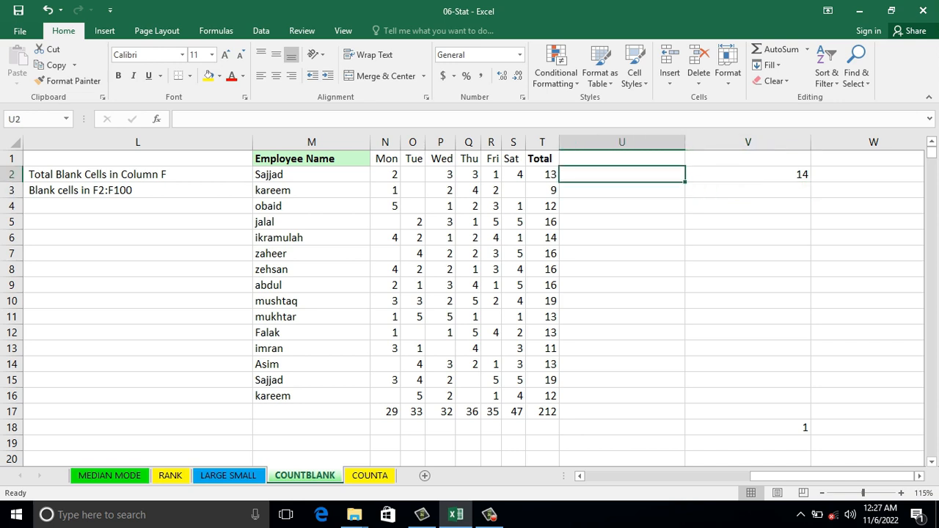
text(=)
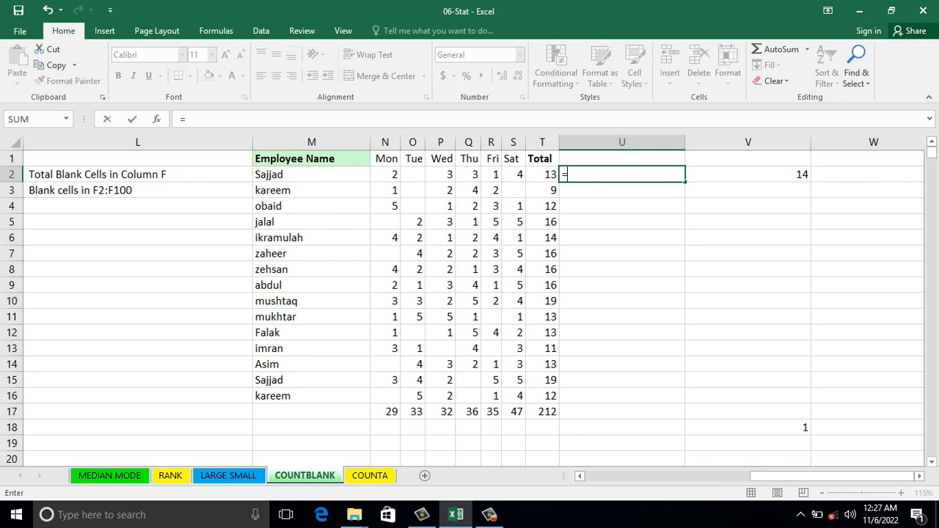
text(c)
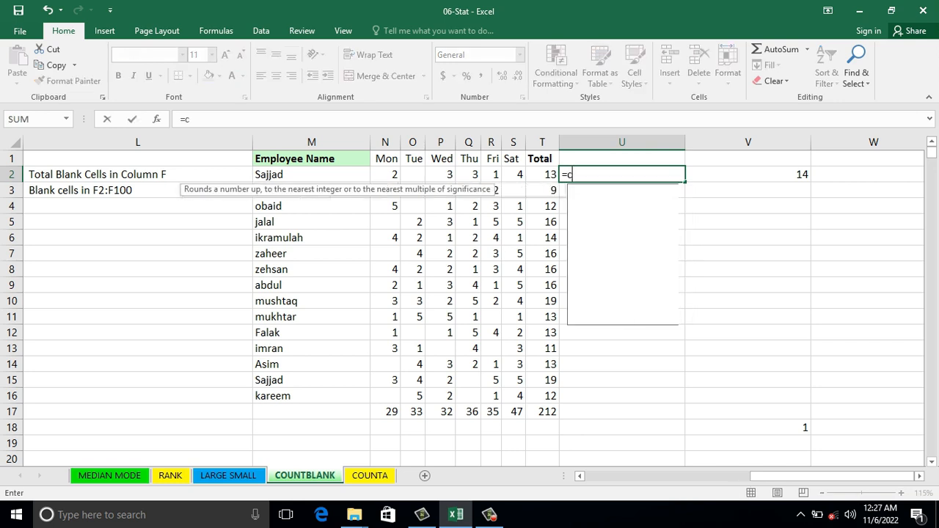
text(ountblank)
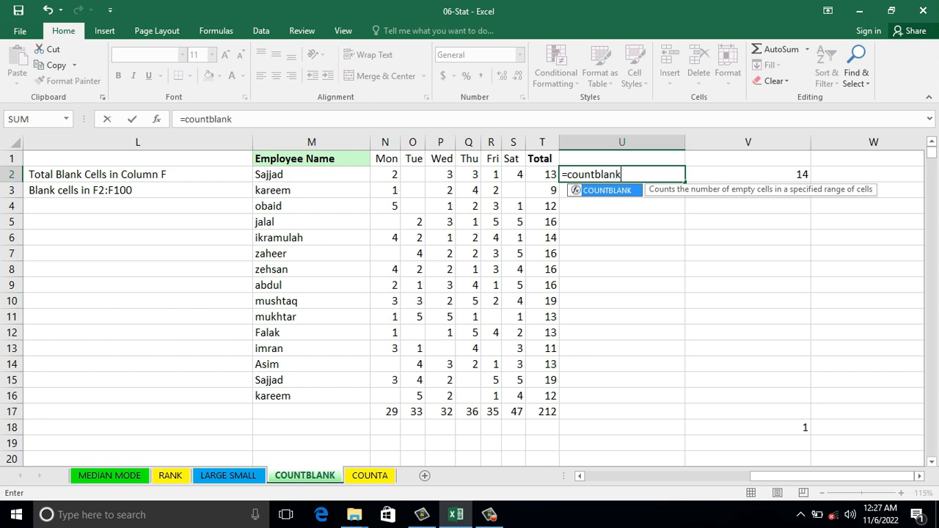
text(()
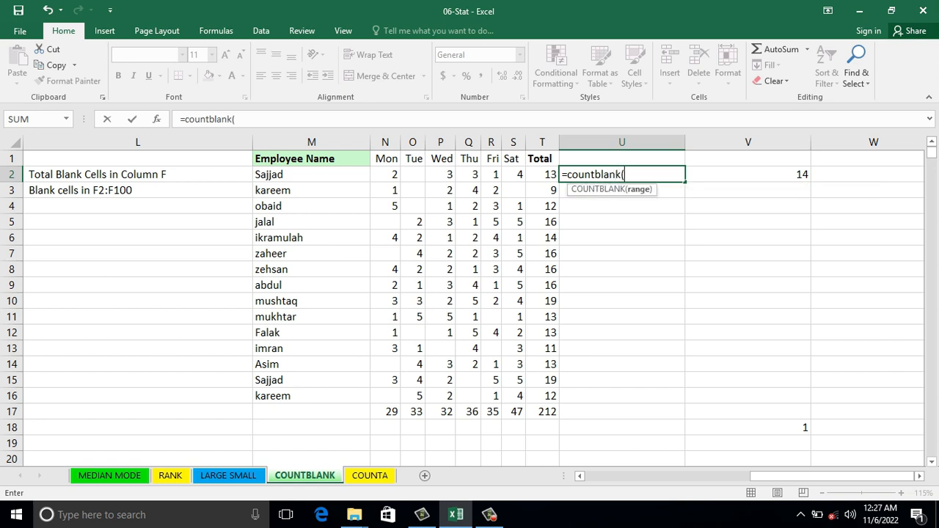
drag(389, 174, 518, 174)
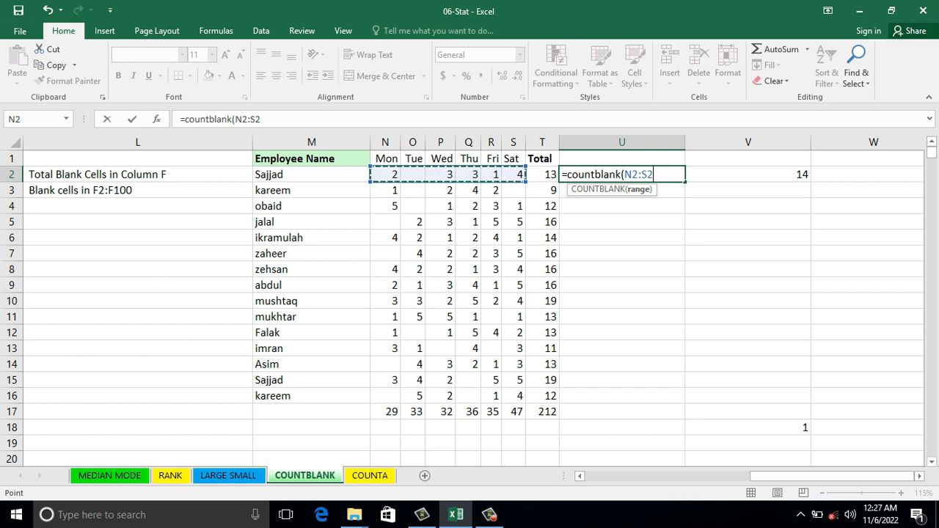
key(Return)
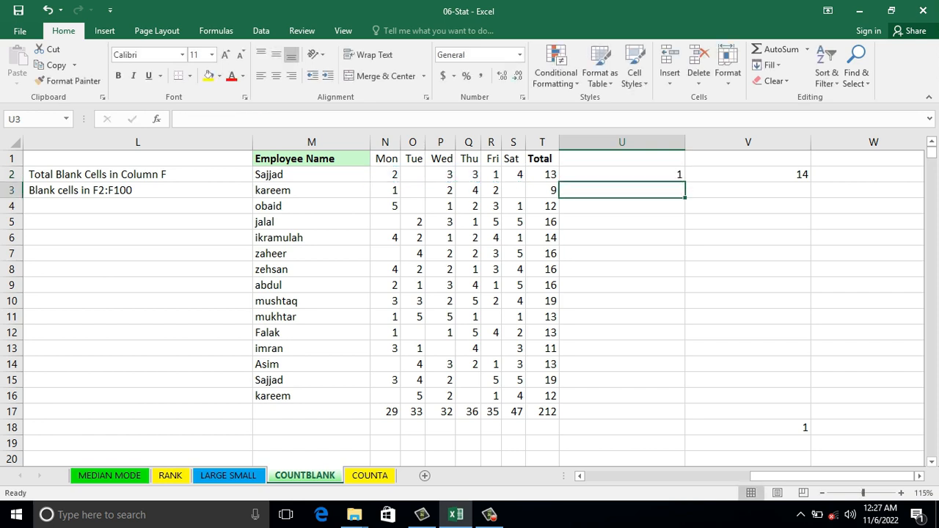
Step: Fill the U2 blank-count formula down to U17, and undo that fill
key(Up)
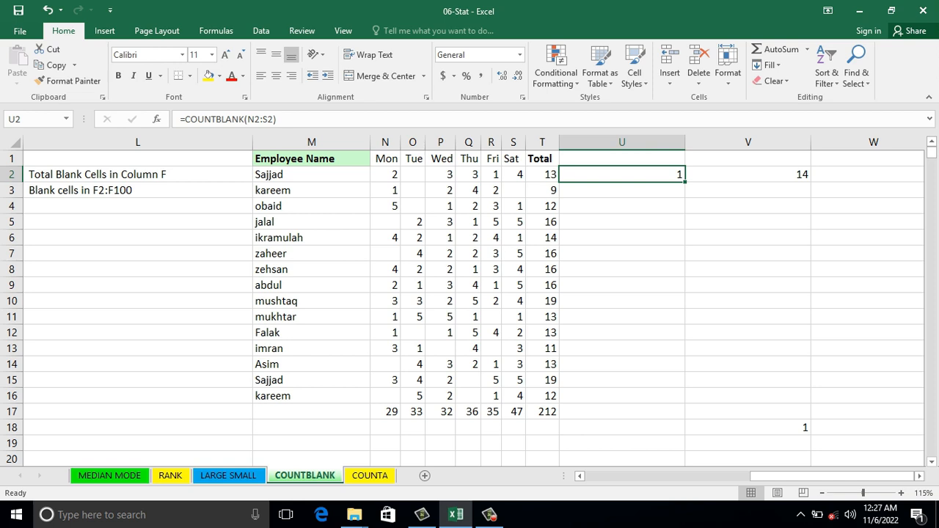
double_click(686, 183)
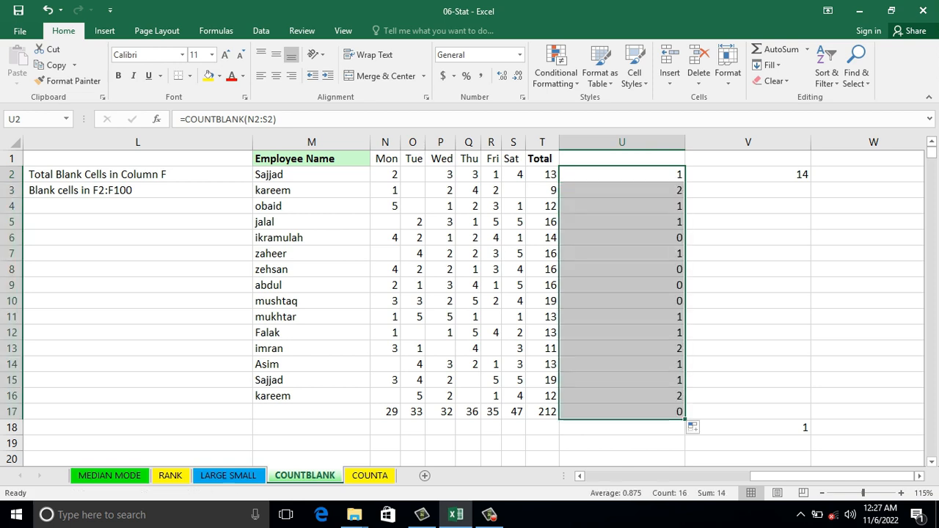
key(ctrl+z)
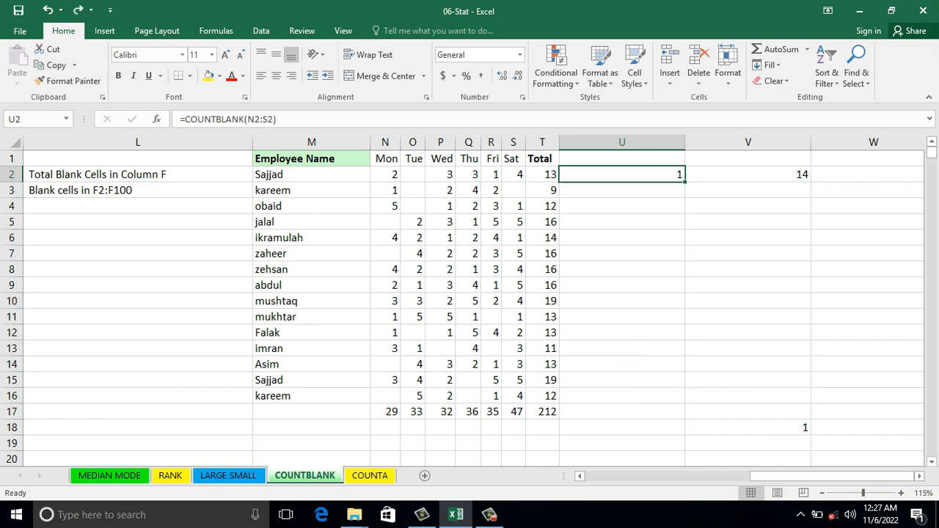
Step: Clear the blank-count formula from U2, leaving the empty cell selected
key(F2)
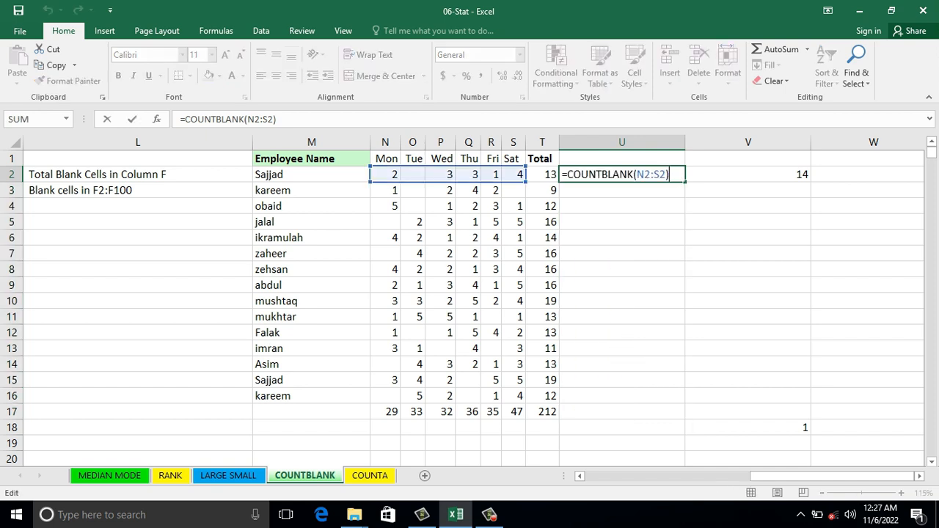
key(BackSpace)
key(BackSpace)
key(BackSpace)
key(BackSpace)
key(BackSpace)
key(BackSpace)
key(Escape)
text(`)
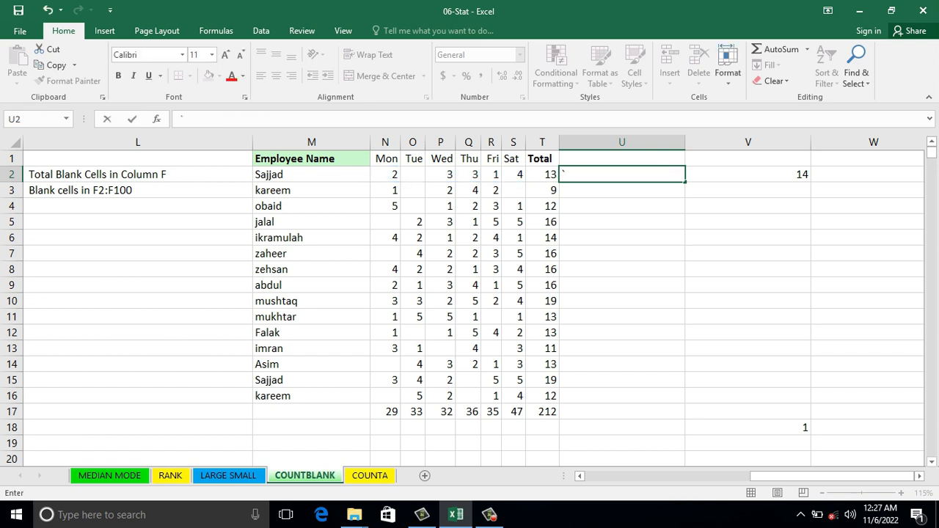
click(621, 238)
click(622, 175)
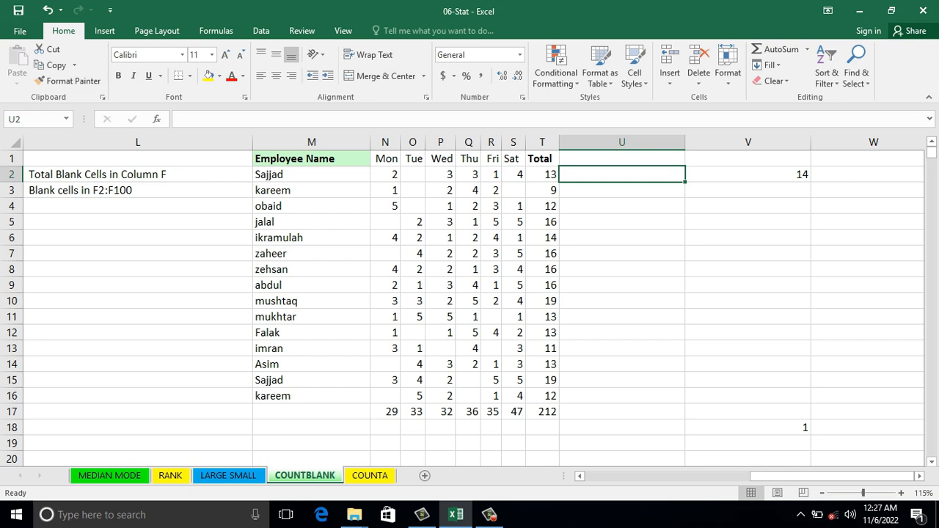
Step: Select U2:U16 and enter =COUNTBLANK(N2:S2) in its first cell
drag(685, 182, 685, 402)
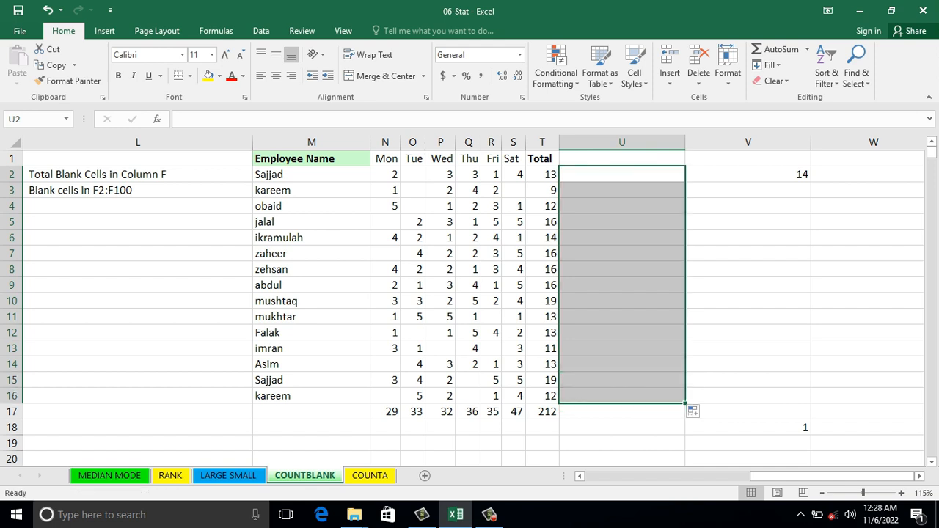
text(=)
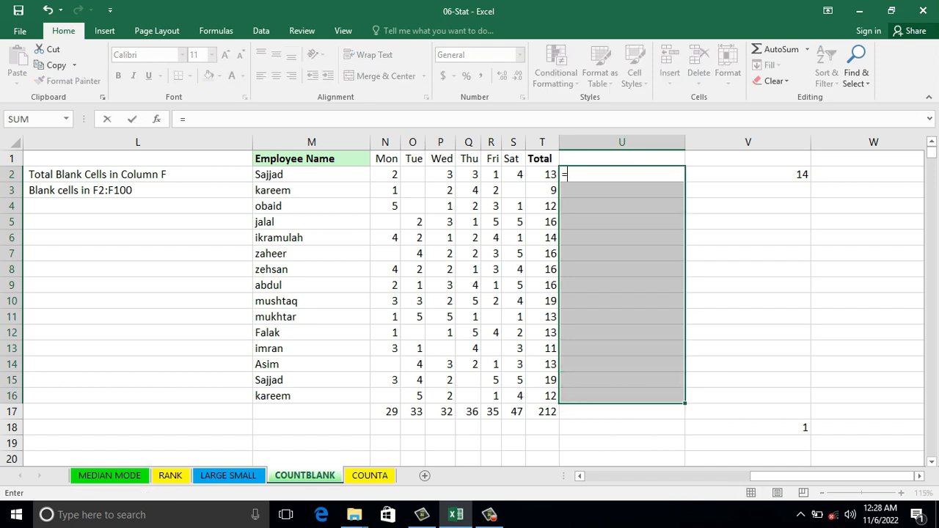
text(countblank)
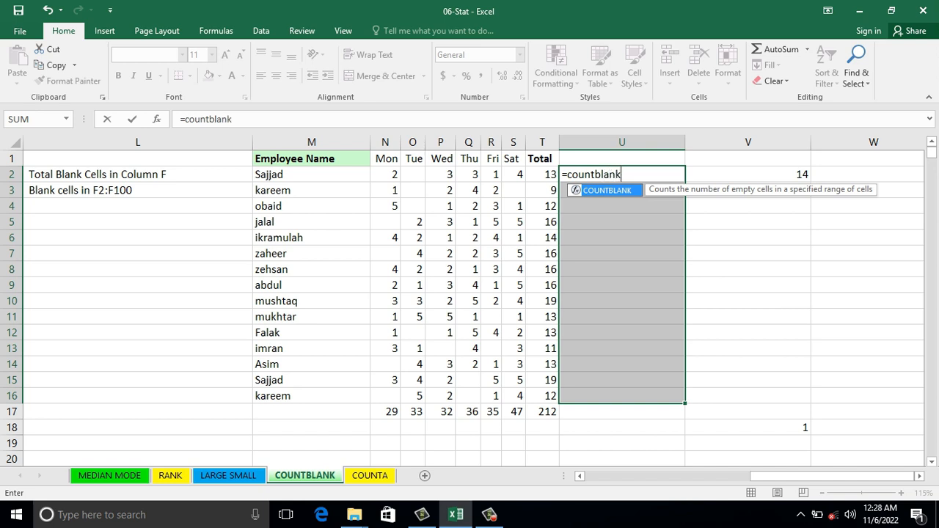
text(()
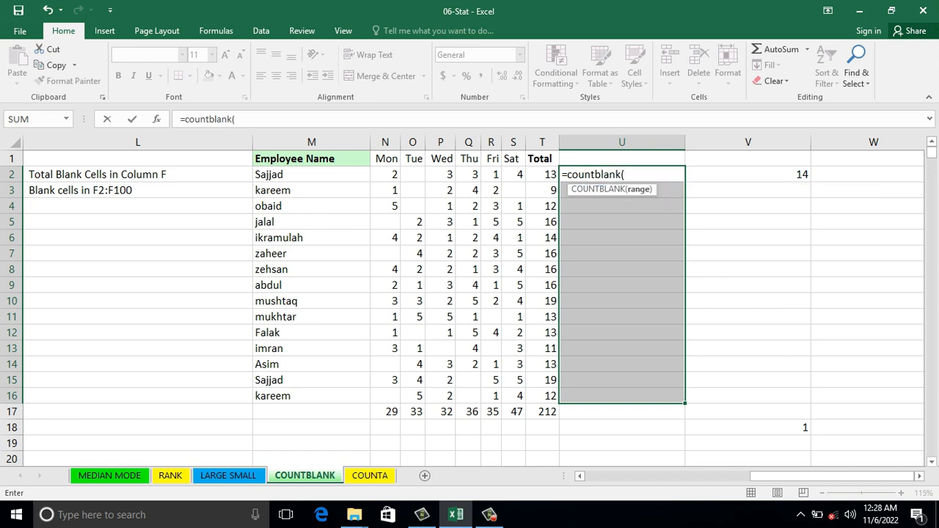
drag(387, 175, 518, 178)
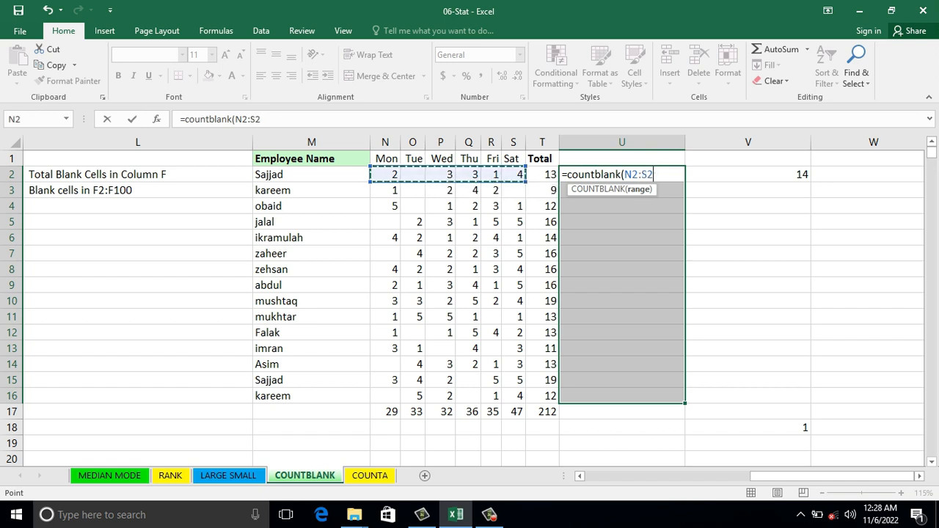
key(Return)
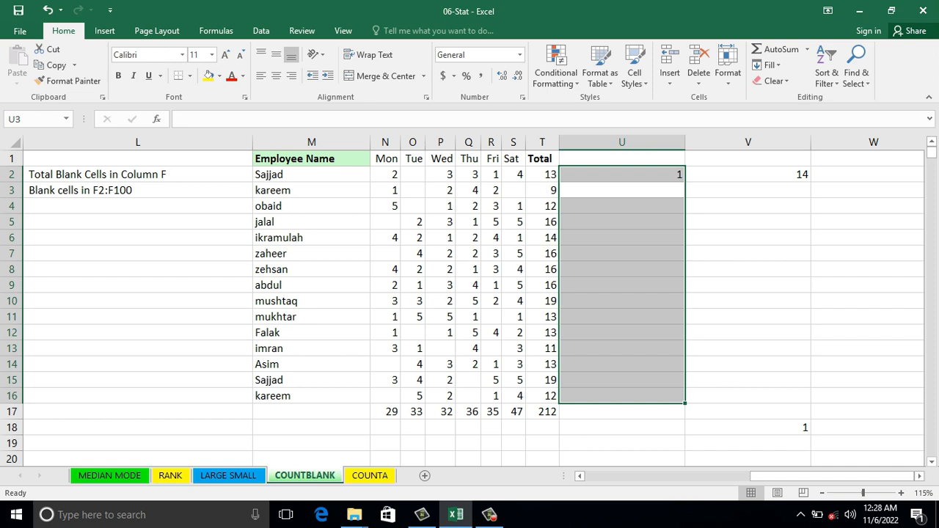
Step: Delete the COUNTBLANK formula from U2 while keeping the U2:U16 range selected
key(shift+Return)
ctrl+click(622, 175)
ctrl+click(622, 175)
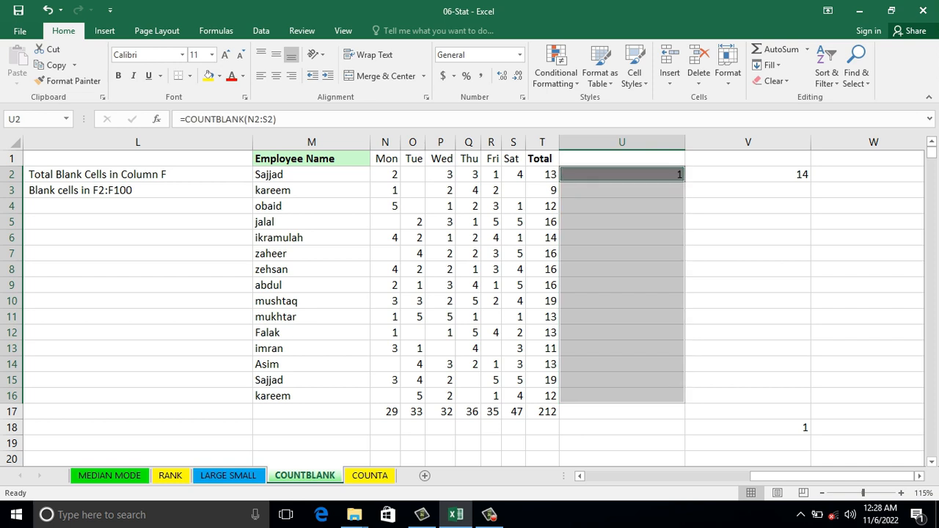
key(Delete)
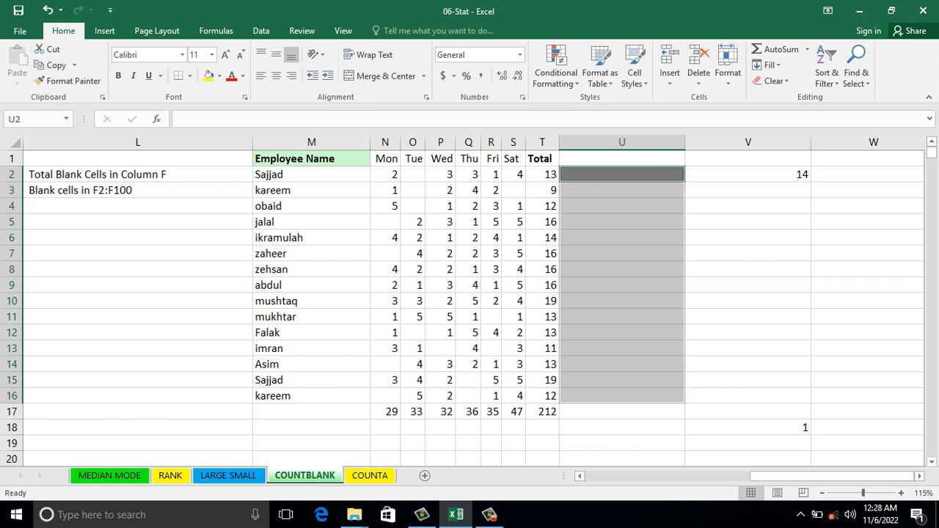
Step: Enter =COUNTBLANK(N2:S2) into all selected cells U2:U16 at once, with the row reference adjusting for each employee
text(=co)
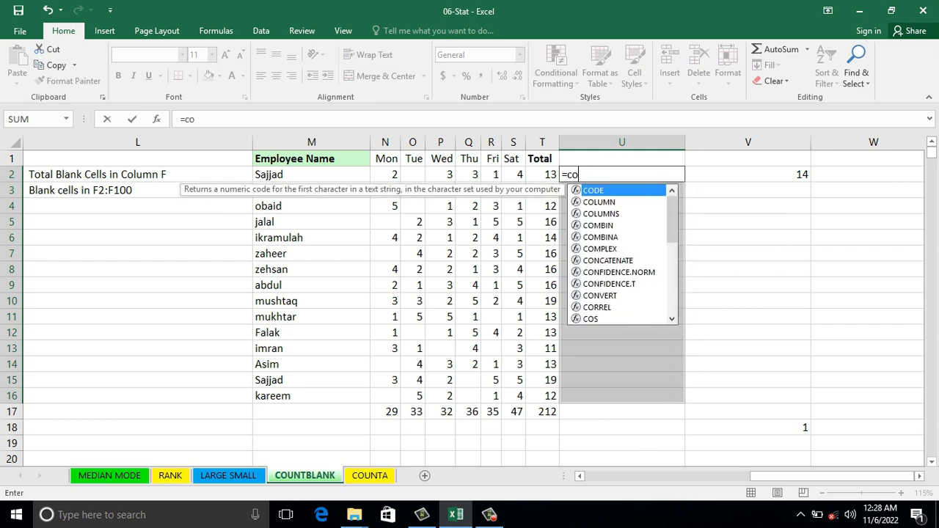
text(untblank)
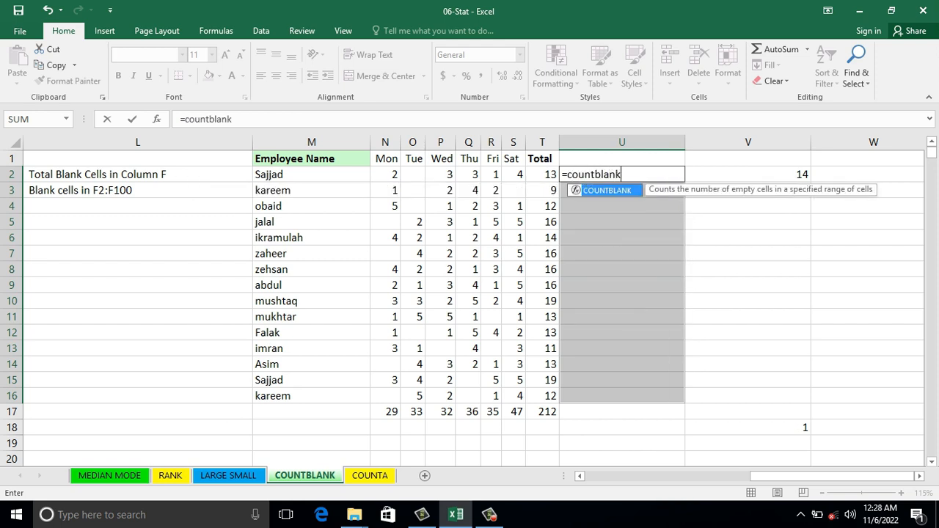
text(()
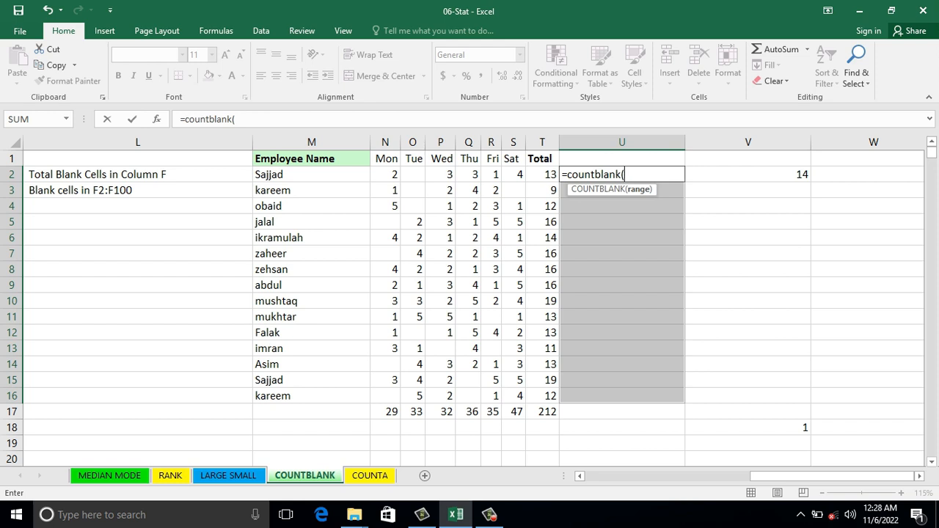
drag(385, 175, 527, 176)
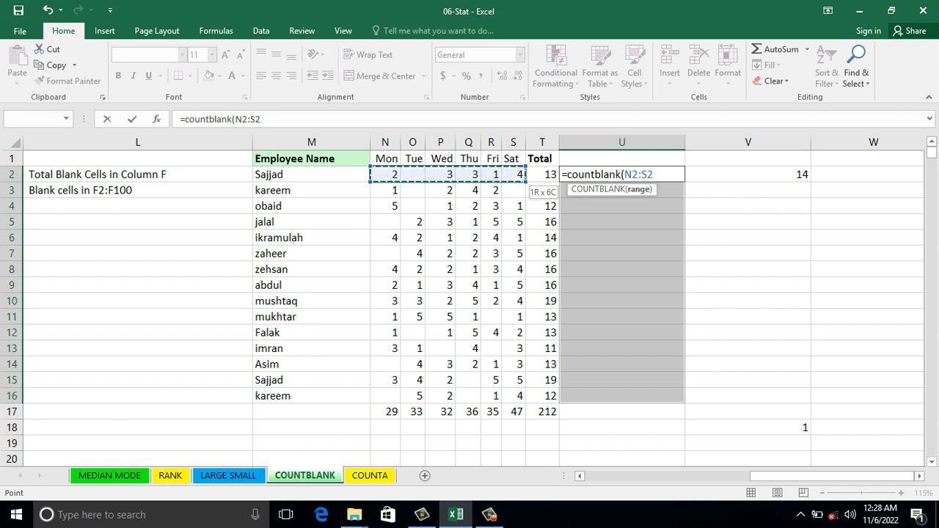
key(ctrl+Return)
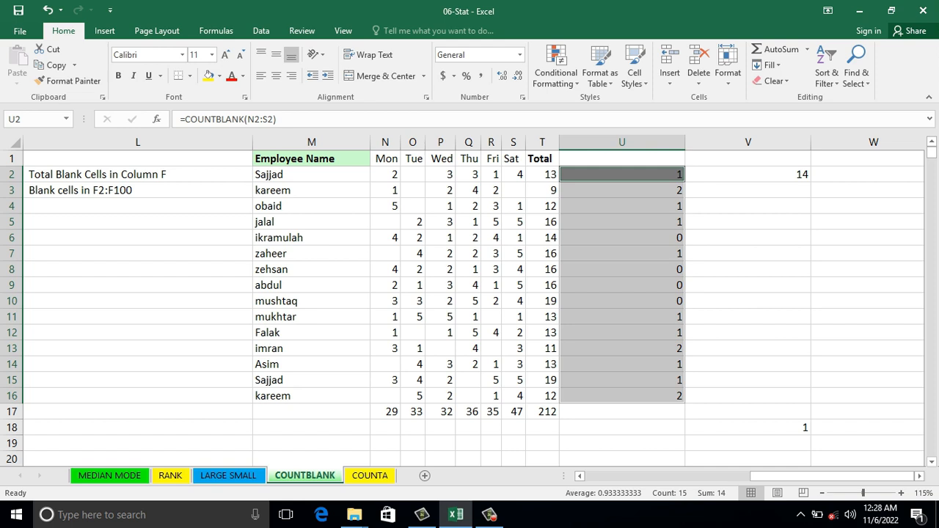
key(Down)
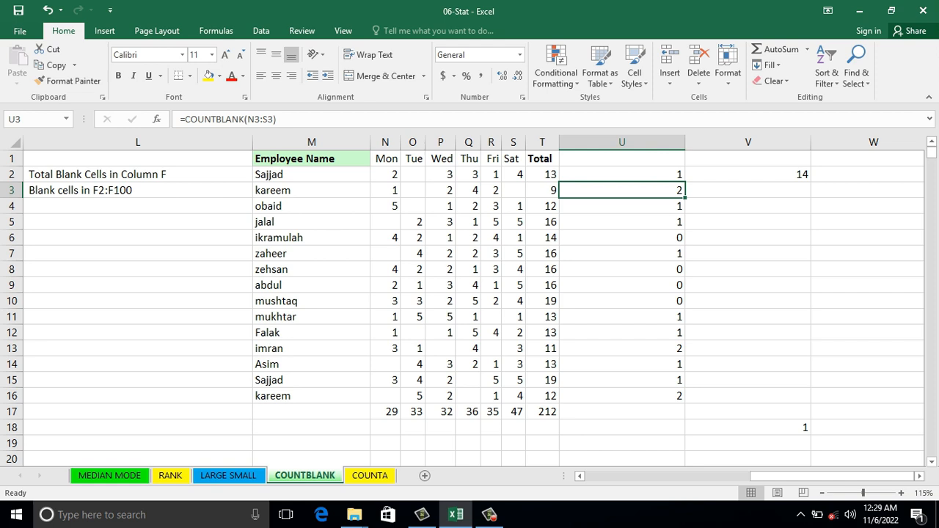
Step: Enter the formula =IF(U16>7,"Good","") in cell U18, replacing its existing content
click(622, 428)
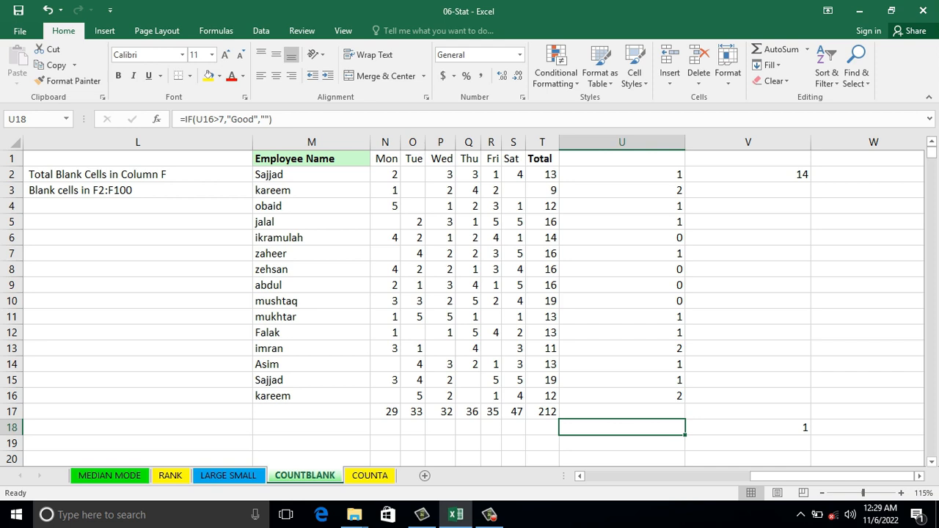
key(Down)
key(Down)
key(Up)
key(Up)
text(=)
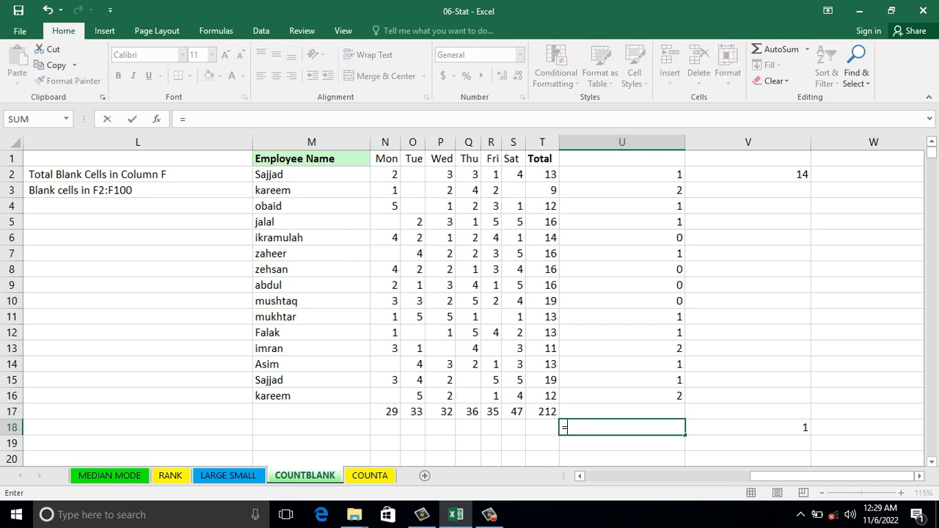
text(if()
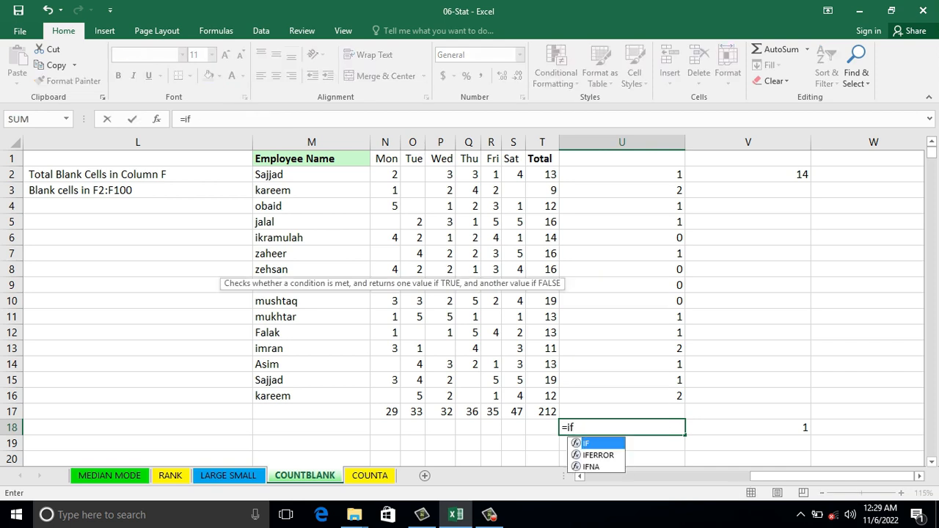
key(Up)
key(Up)
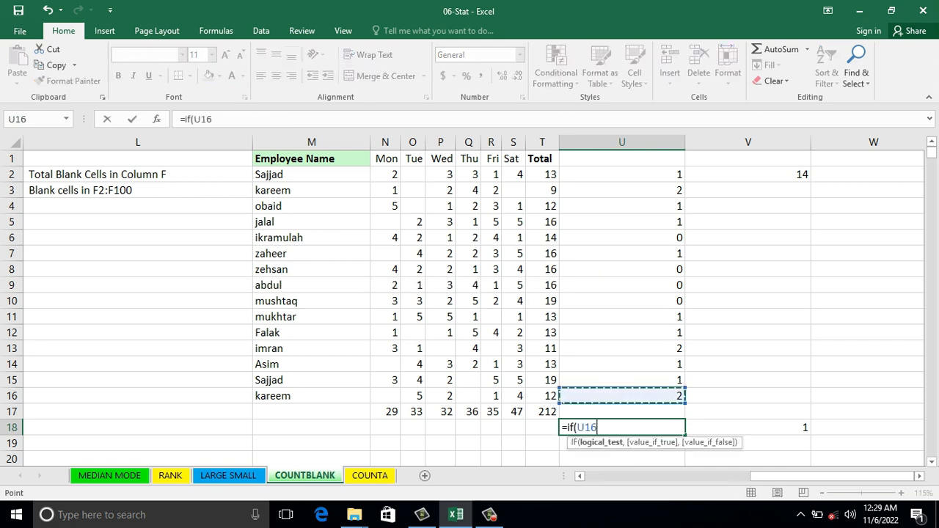
text(>)
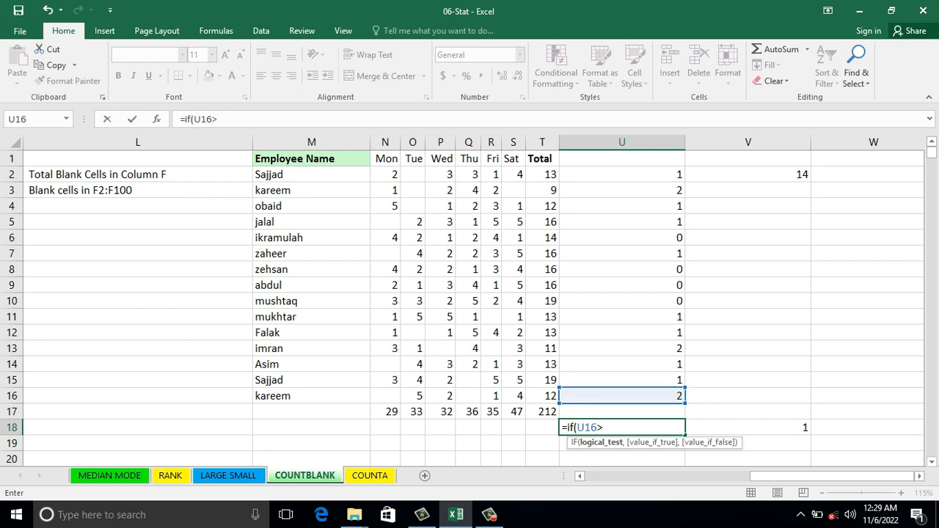
text(7)
text(,")
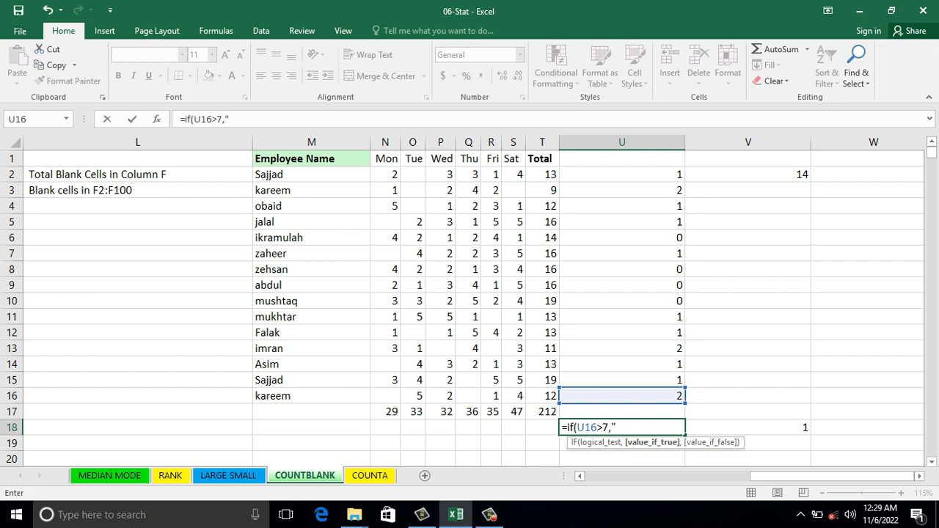
text(Good",)
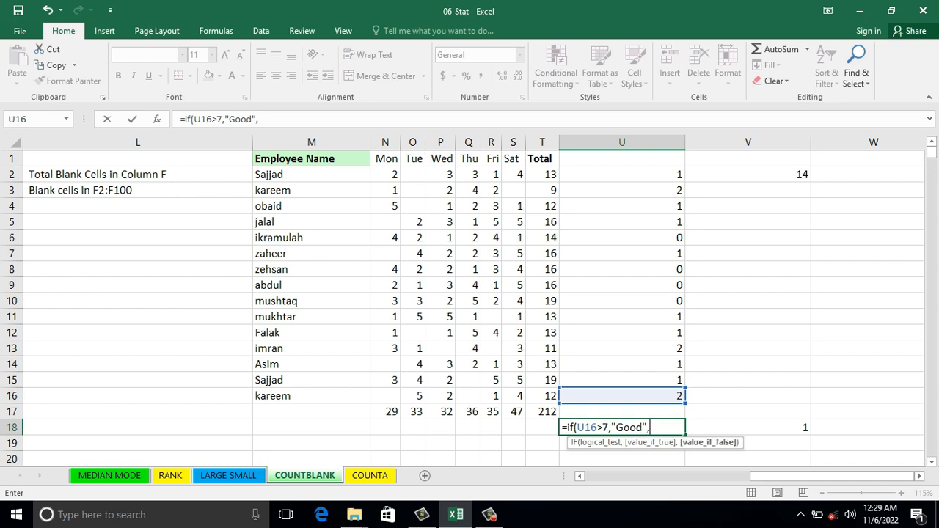
text(""))
key(Return)
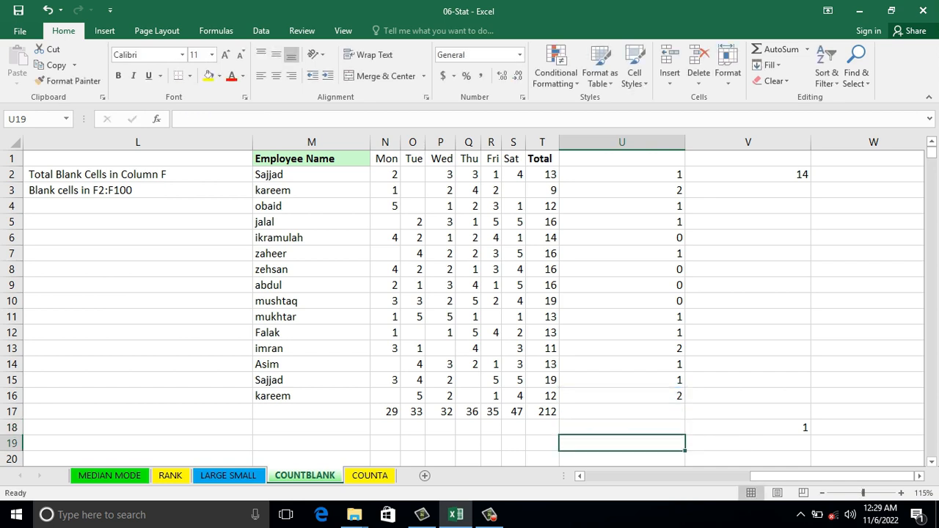
Step: Clear V18 and enter =COUNTBLANK(U18) there to test the IF formula's empty-text result
key(Up)
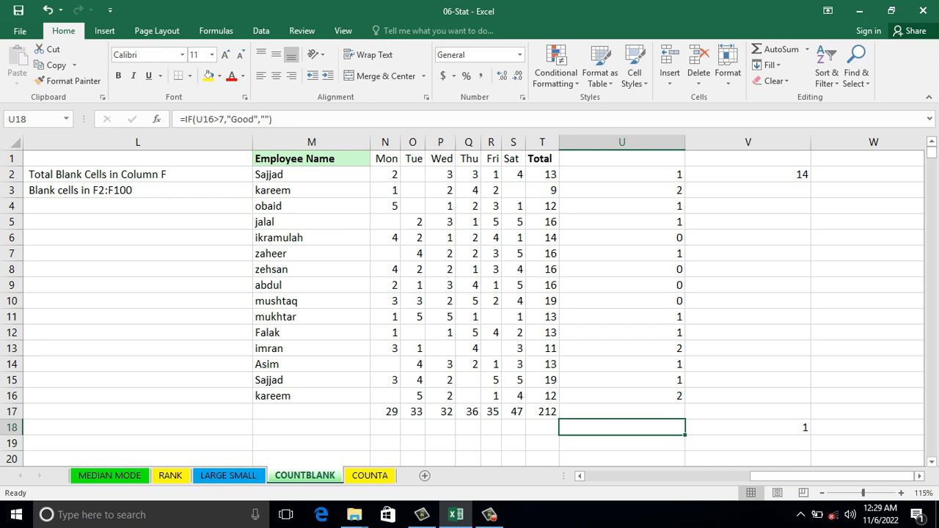
key(Right)
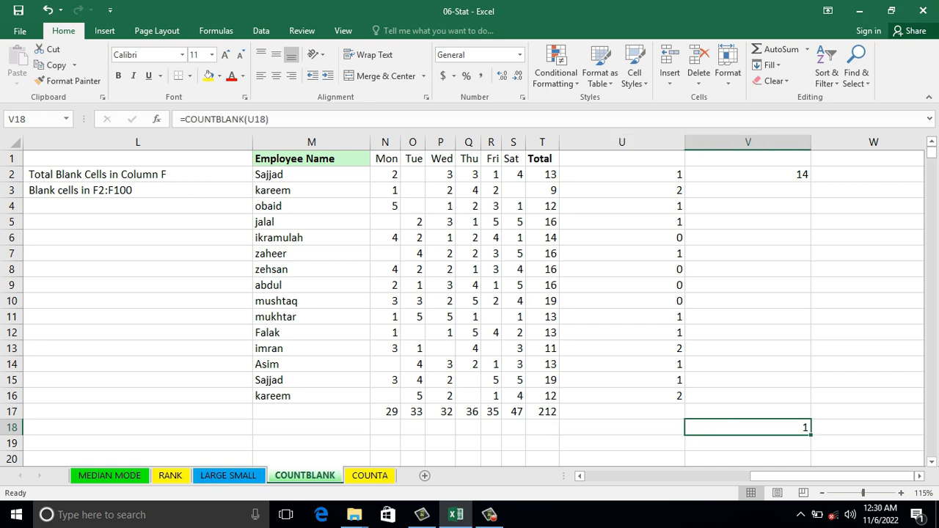
key(Delete)
text(=)
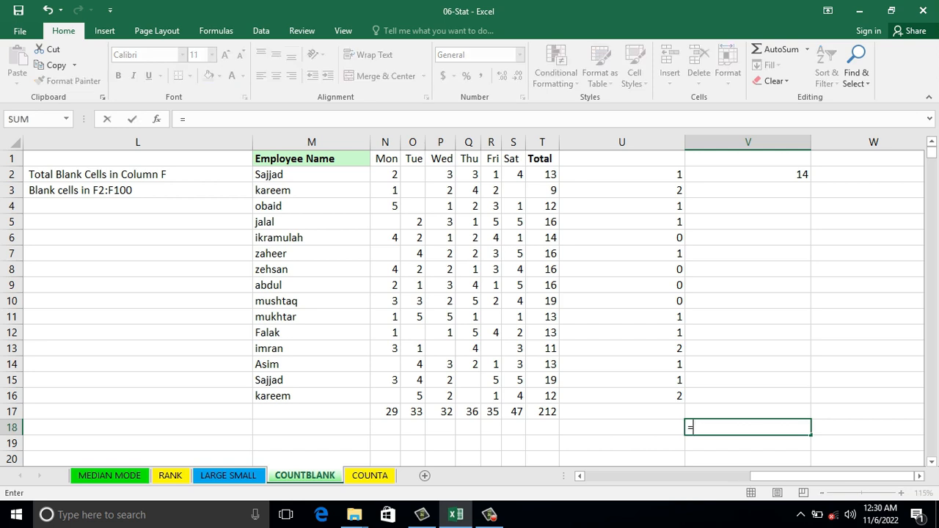
text(countblan)
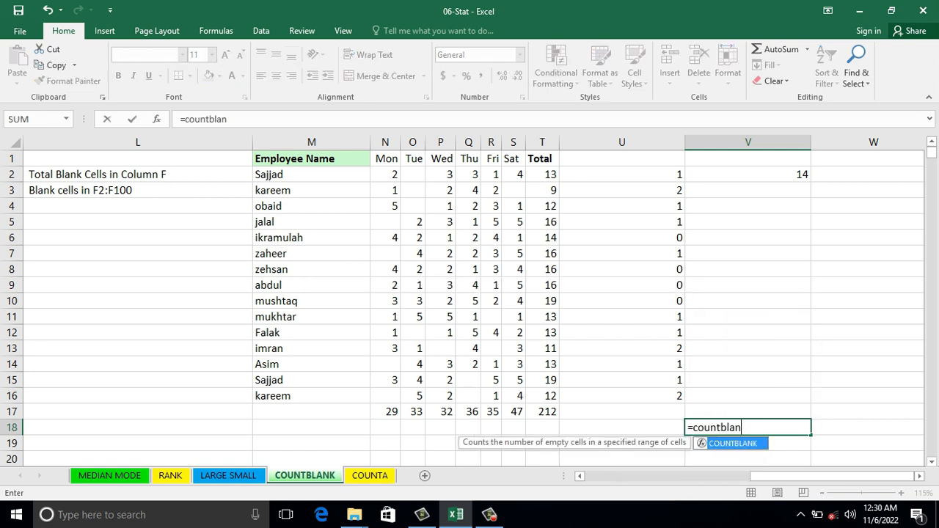
text(k()
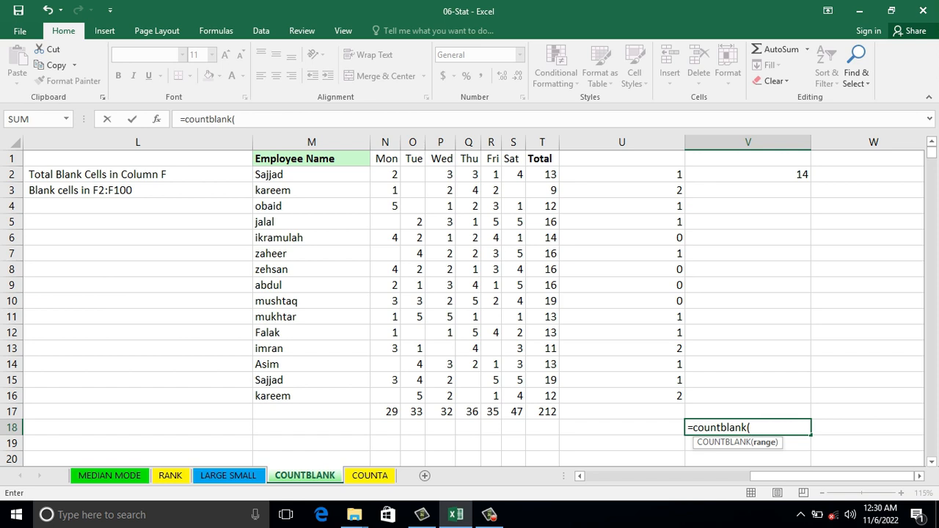
key(Left)
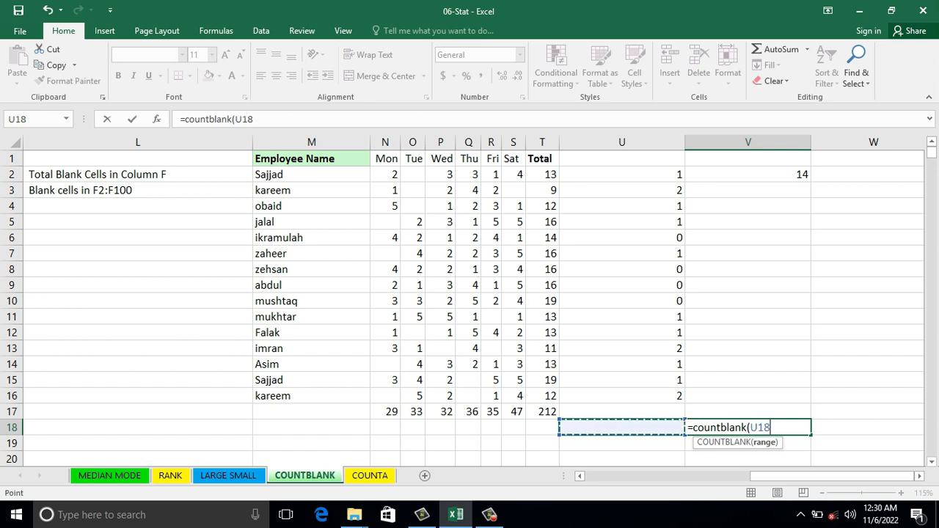
key(Return)
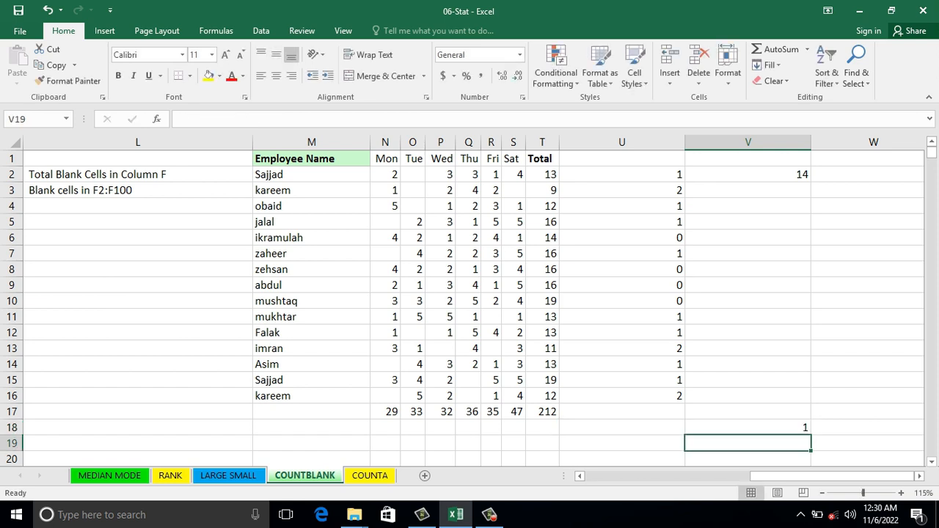
Step: Review the formulas in V18 and U18 without changing them
key(Up)
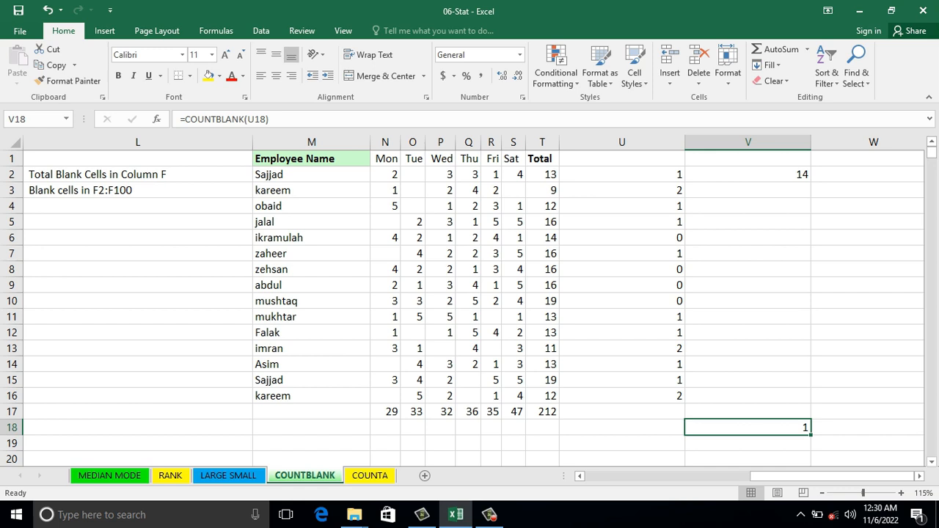
key(Left)
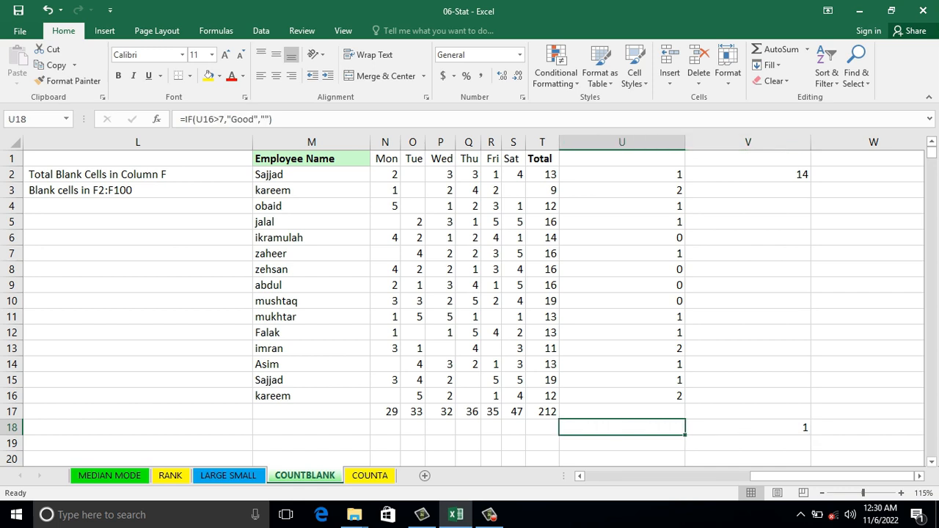
key(F2)
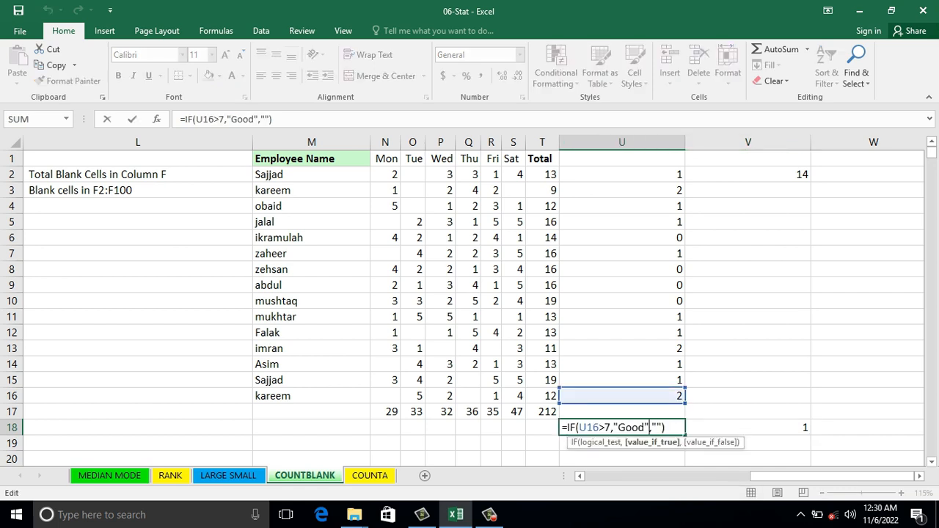
key(Escape)
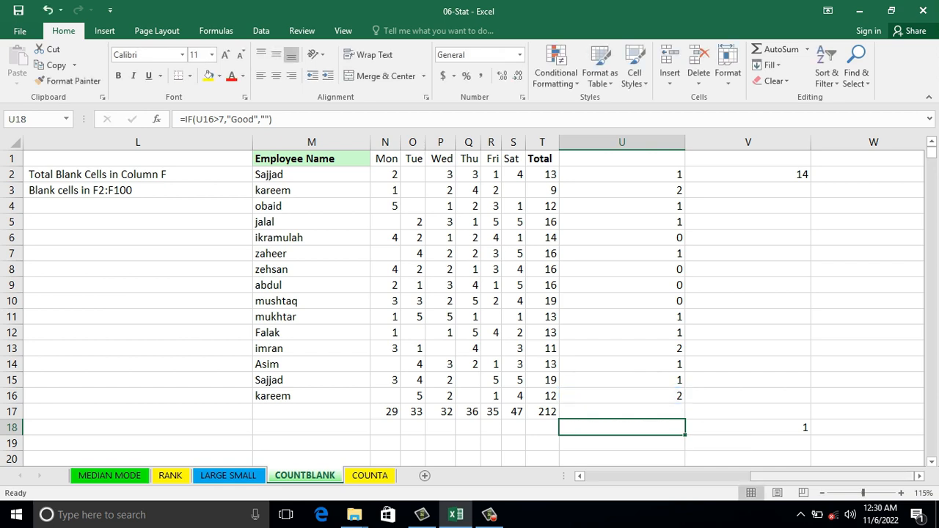
click(748, 428)
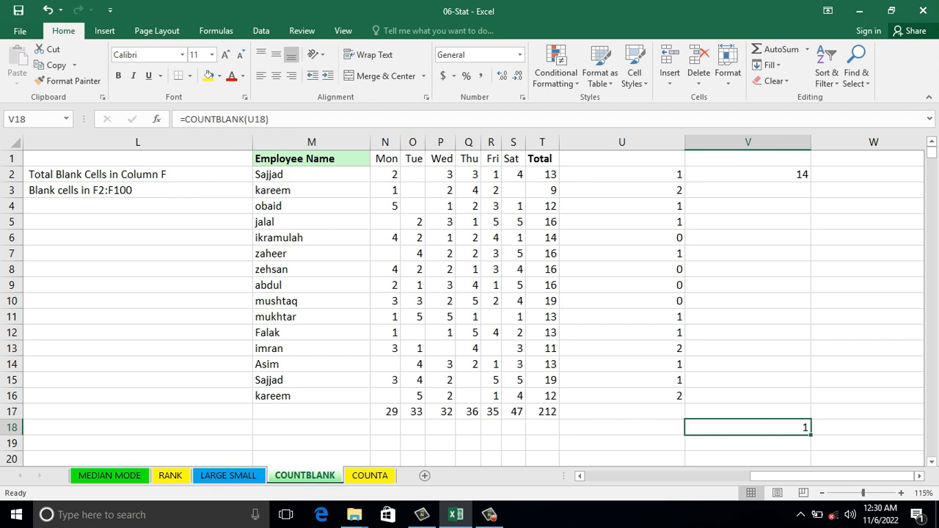
Step: Overwrite U16 with 10 and check the results of the formulas in U18 and V18
click(622, 396)
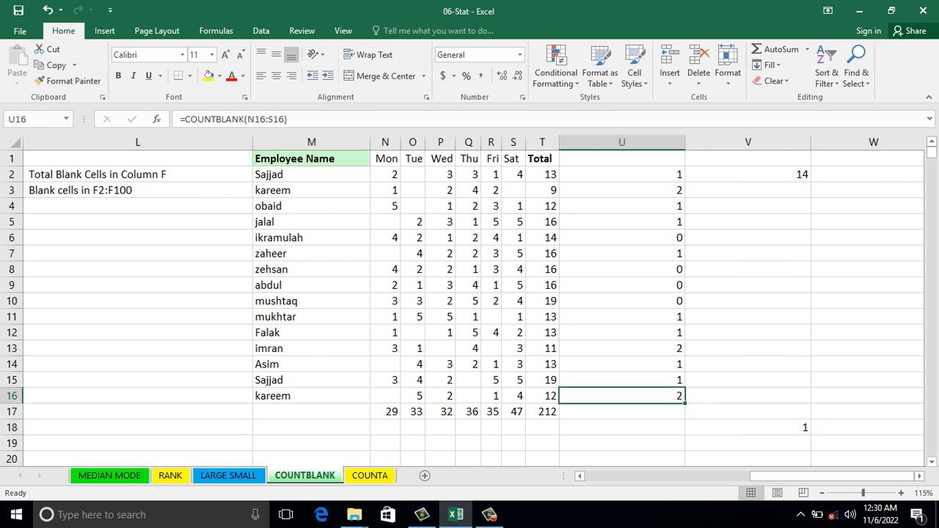
text(10)
key(Up)
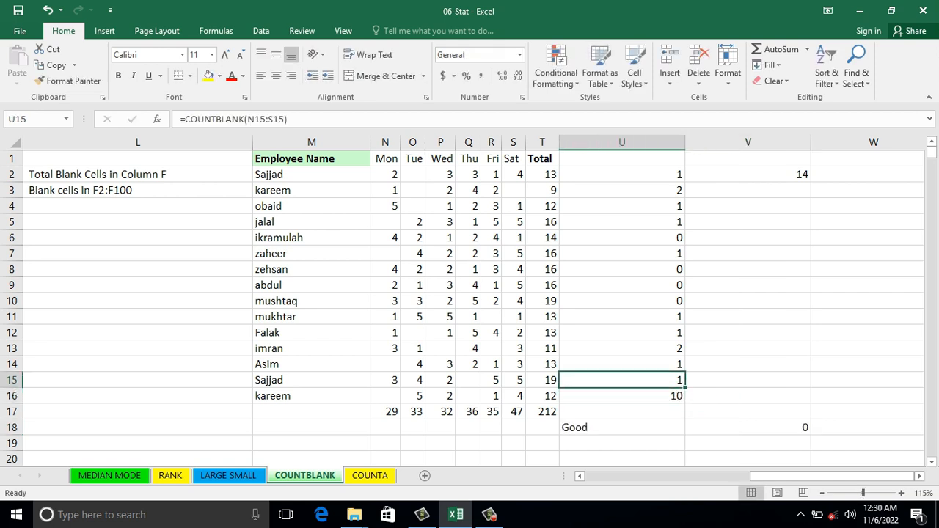
click(623, 428)
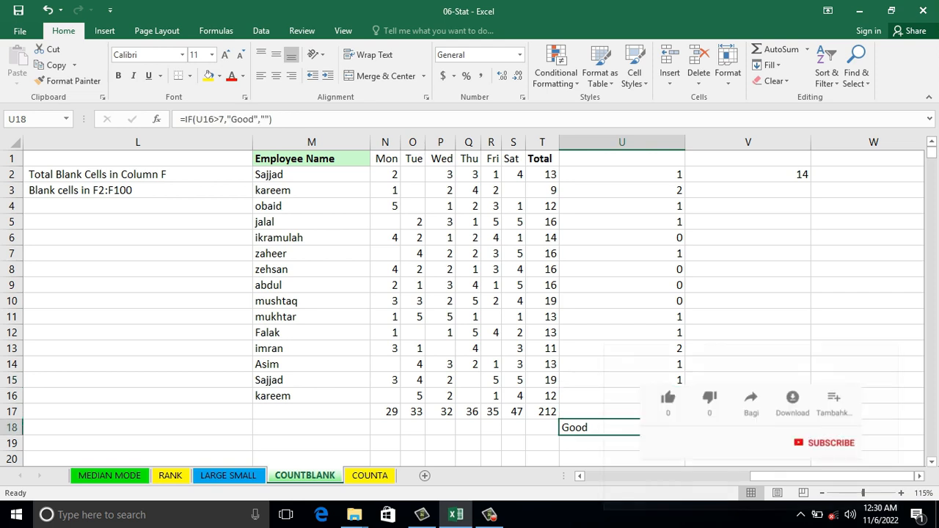
click(749, 428)
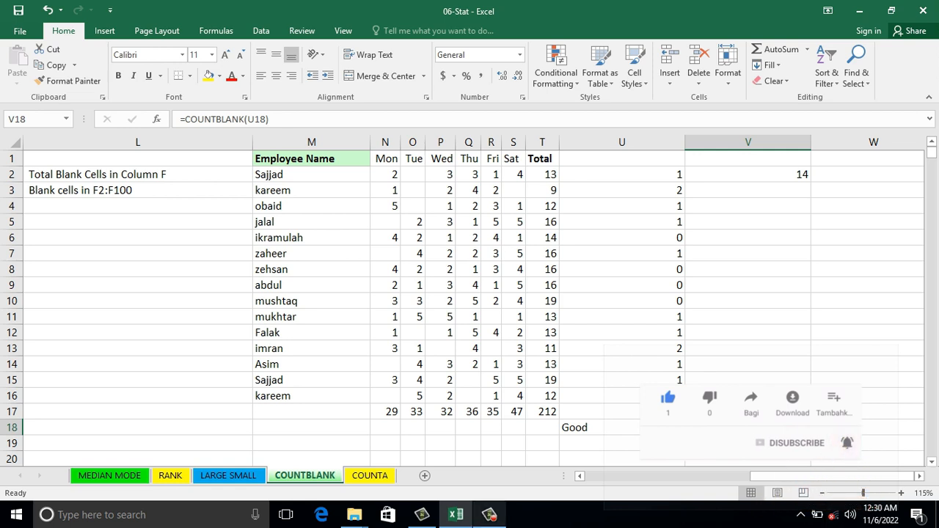
click(489, 515)
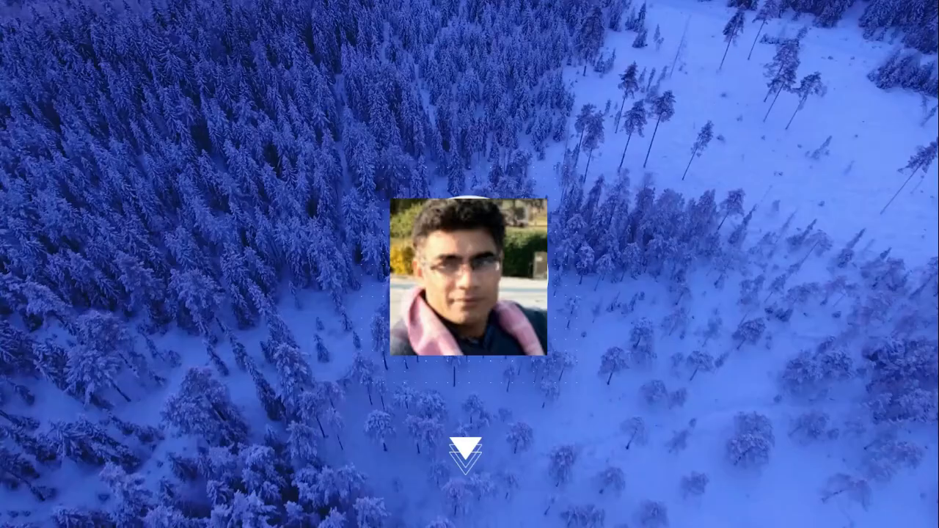